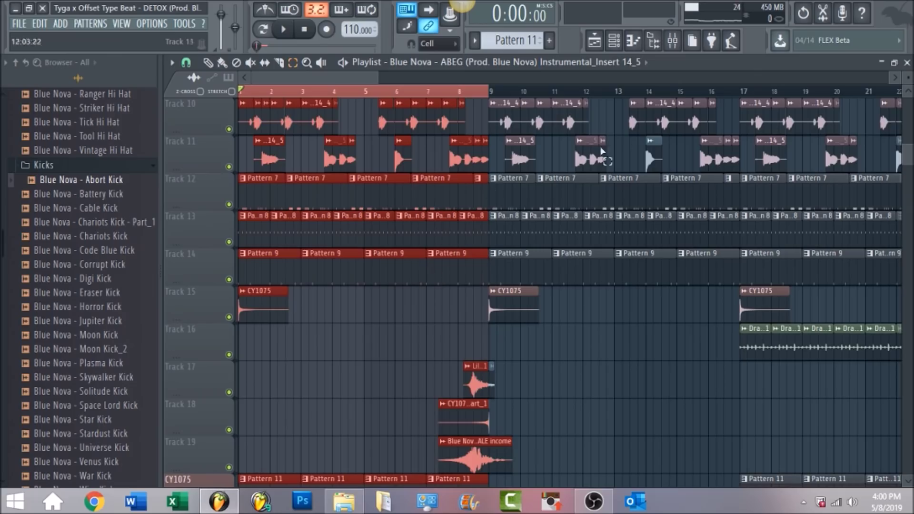
# Step: Solo the Insert 14 vocal channel on mixer track 15 and disable all of its loaded effects
pyautogui.click(673, 41)
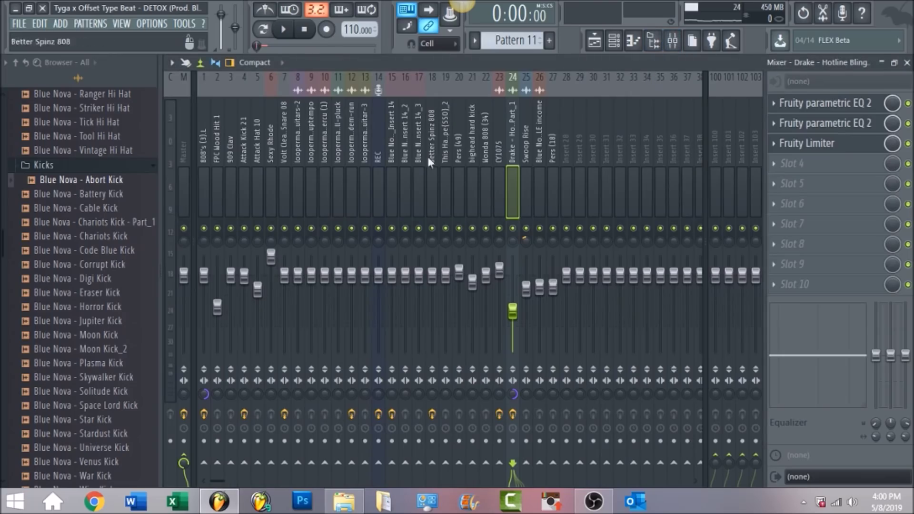
pyautogui.click(396, 139)
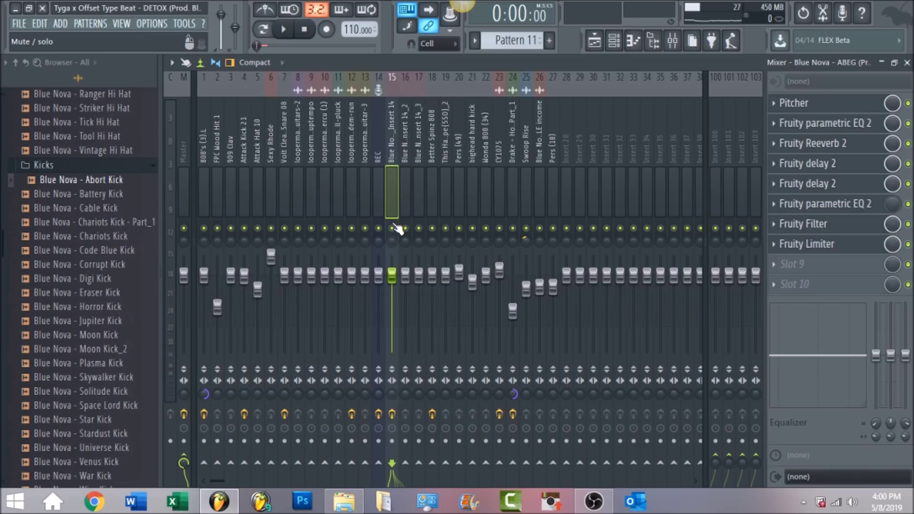
pyautogui.rightClick(395, 229)
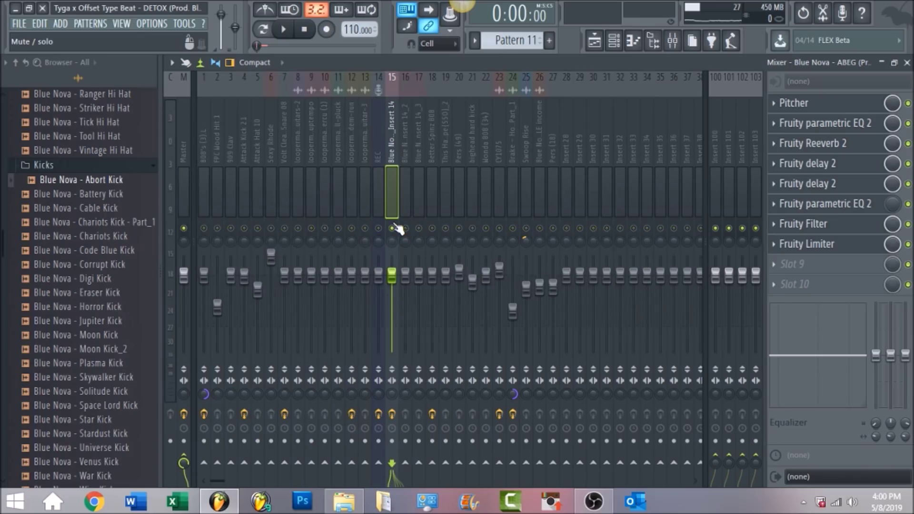
pyautogui.click(183, 135)
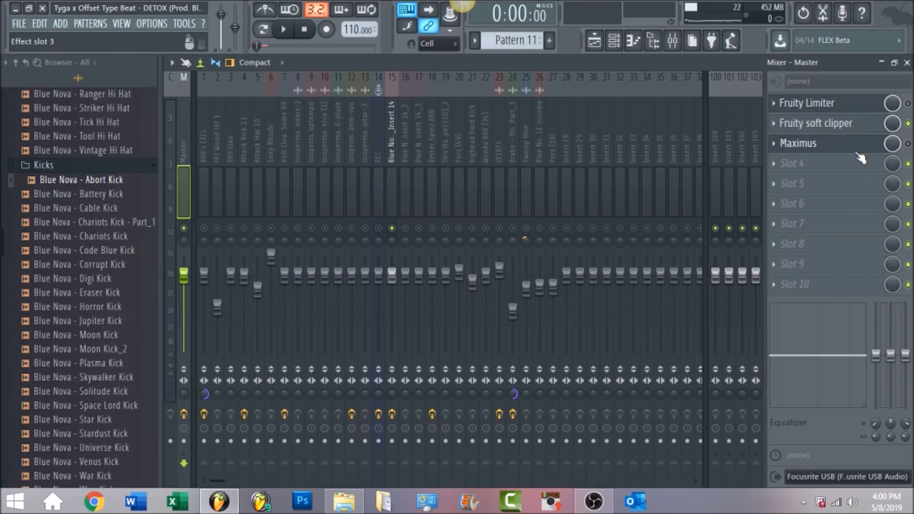
pyautogui.click(395, 142)
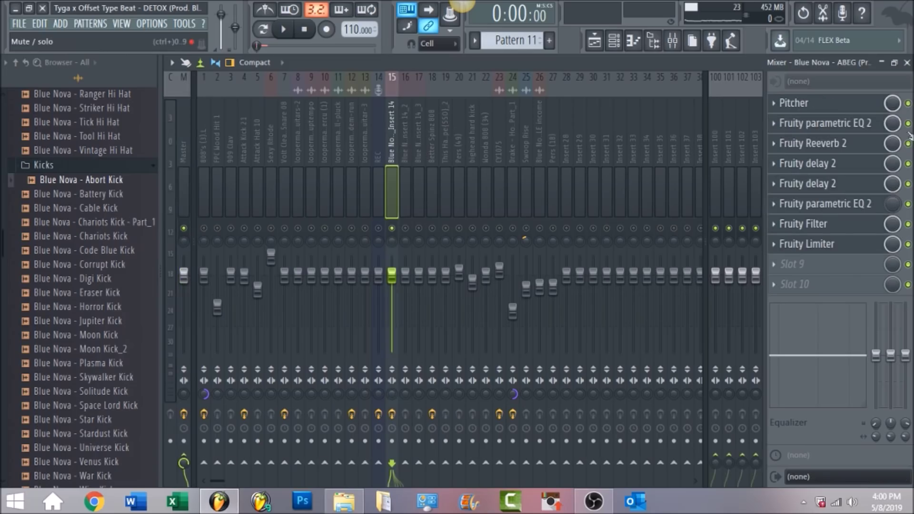
pyautogui.moveTo(909, 144); pyautogui.dragTo(911, 195)
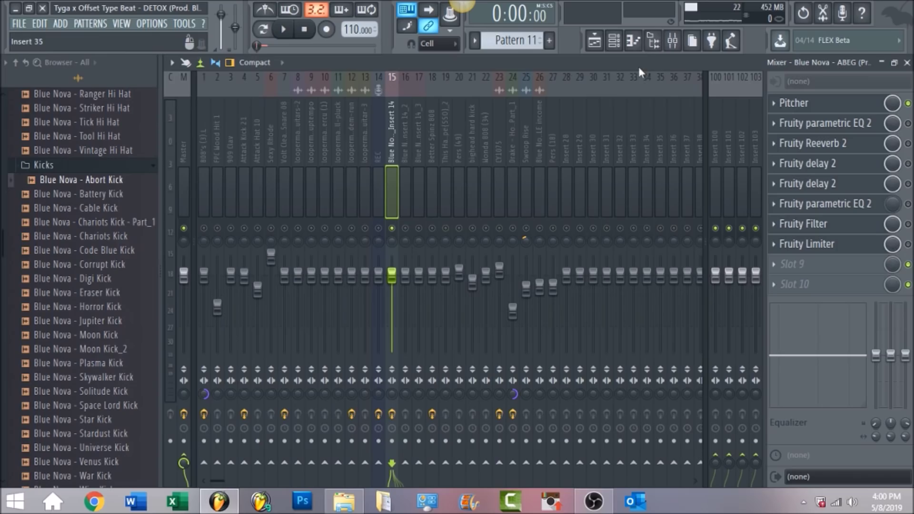
# Step: Reset the time-stretching pitch of the Insert 14_2 vocal clip on Track 8 and the Insert 14 clip on Track 9
pyautogui.click(595, 41)
pyautogui.scroll(5, 521, 260)
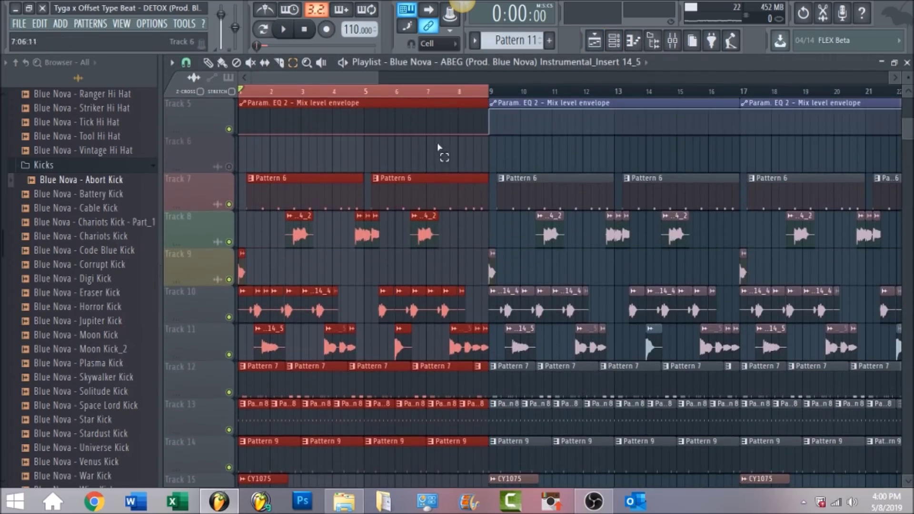
pyautogui.moveTo(413, 93); pyautogui.dragTo(417, 124)
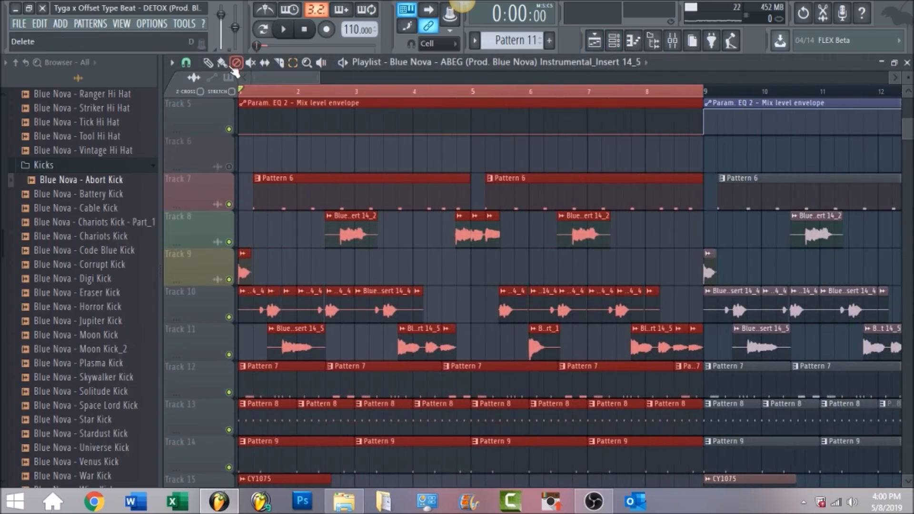
pyautogui.doubleClick(357, 238)
pyautogui.rightClick(500, 319)
pyautogui.click(517, 328)
pyautogui.doubleClick(244, 273)
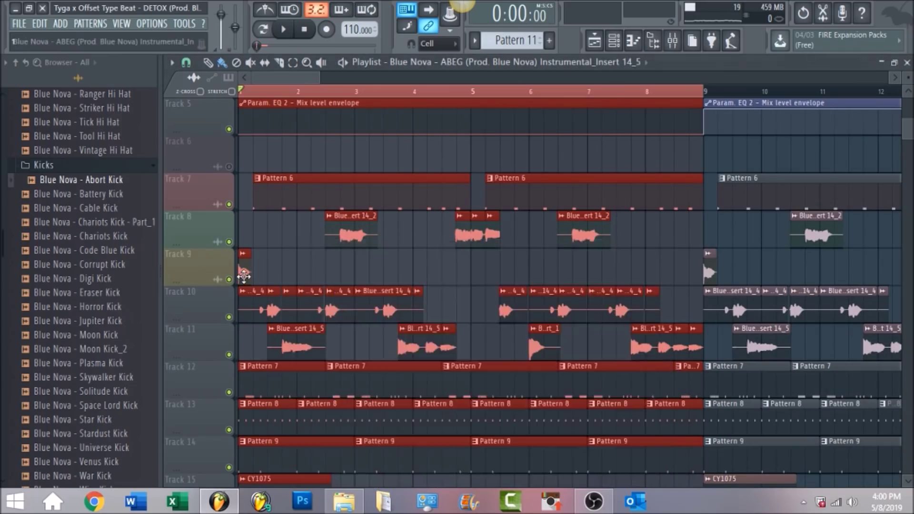
pyautogui.rightClick(482, 302)
pyautogui.click(496, 315)
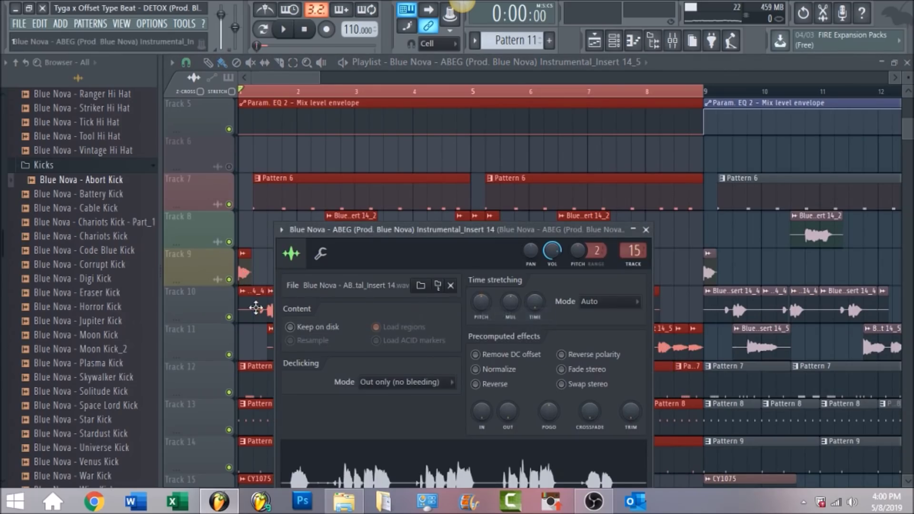
# Step: Reset the time-stretching pitch of the Insert 14_5 vocal clip on Track 11
pyautogui.click(300, 342)
pyautogui.doubleClick(299, 342)
pyautogui.rightClick(412, 233)
pyautogui.click(433, 241)
pyautogui.click(303, 93)
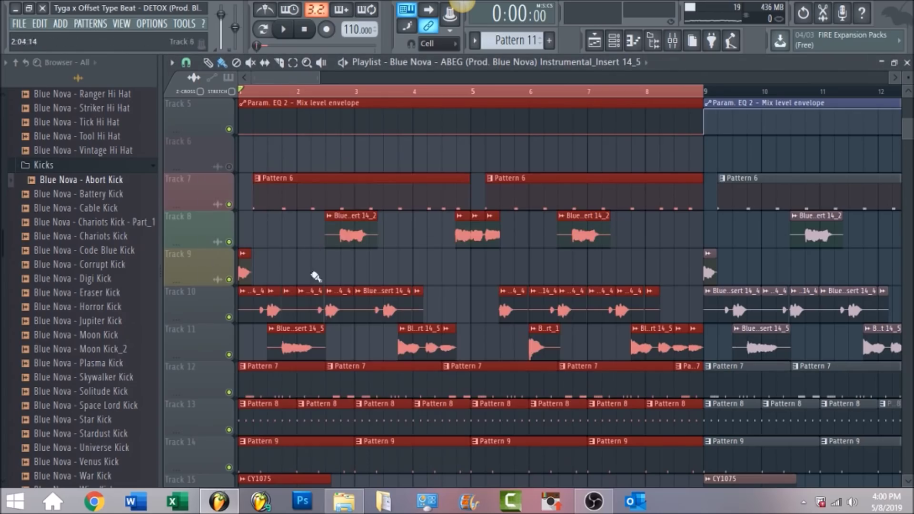
# Step: Check the sample settings of the Insert 14_4 clip on Track 10 and briefly play the song
pyautogui.doubleClick(308, 312)
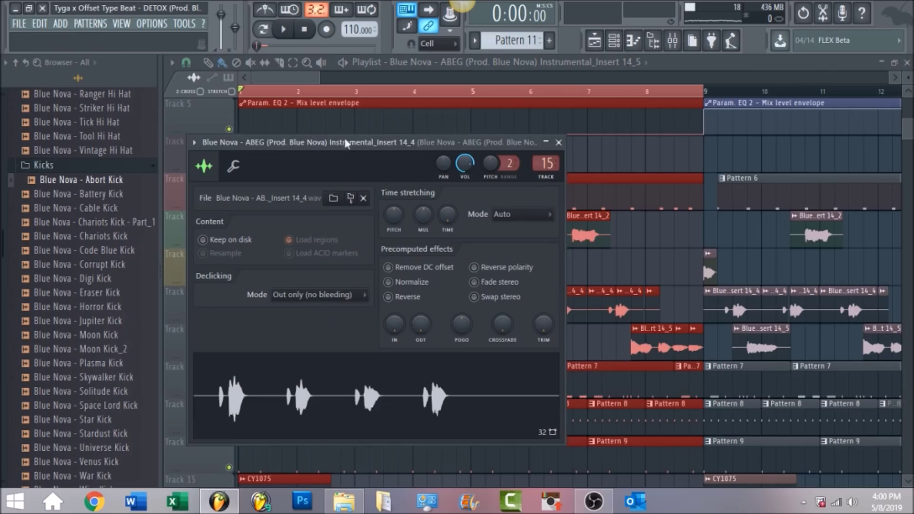
pyautogui.click(278, 74)
pyautogui.click(680, 47)
pyautogui.click(681, 47)
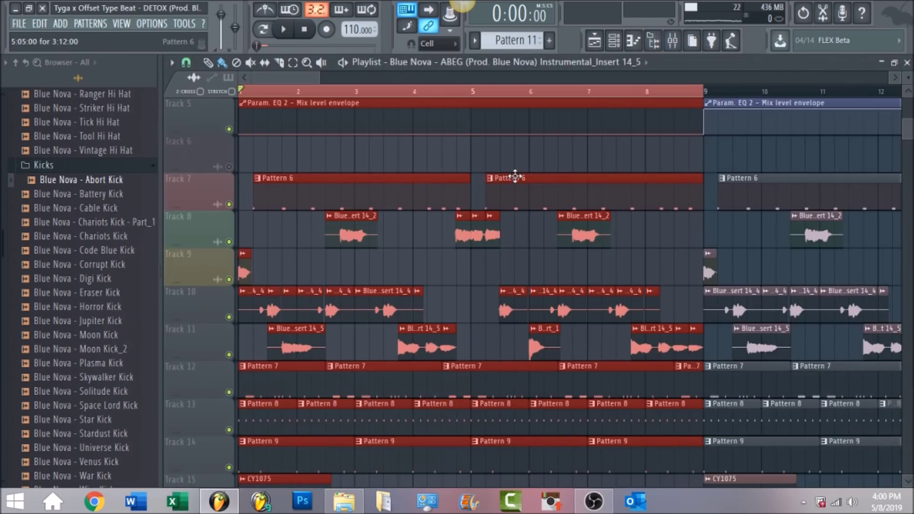
pyautogui.press('space')
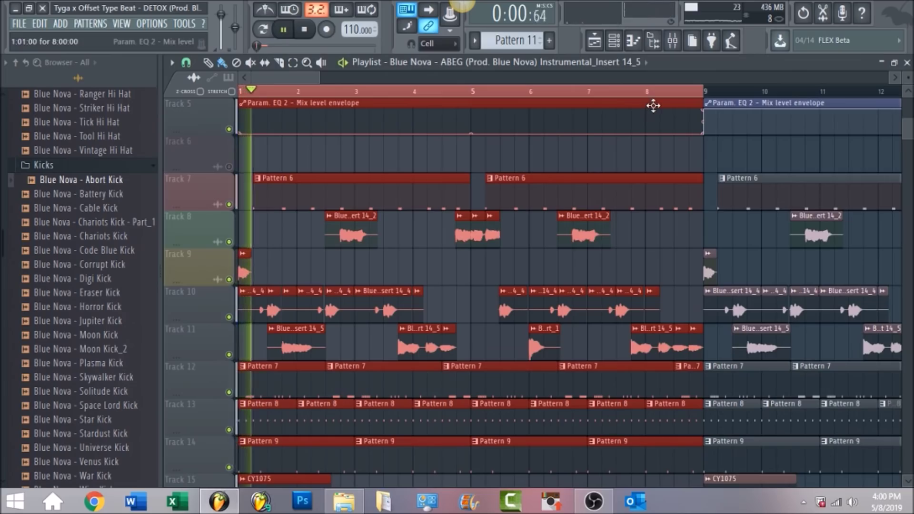
pyautogui.press('space')
# Step: Enable Pitcher on the soloed vocal channel, open its settings and play the song to hear the effect
pyautogui.click(672, 41)
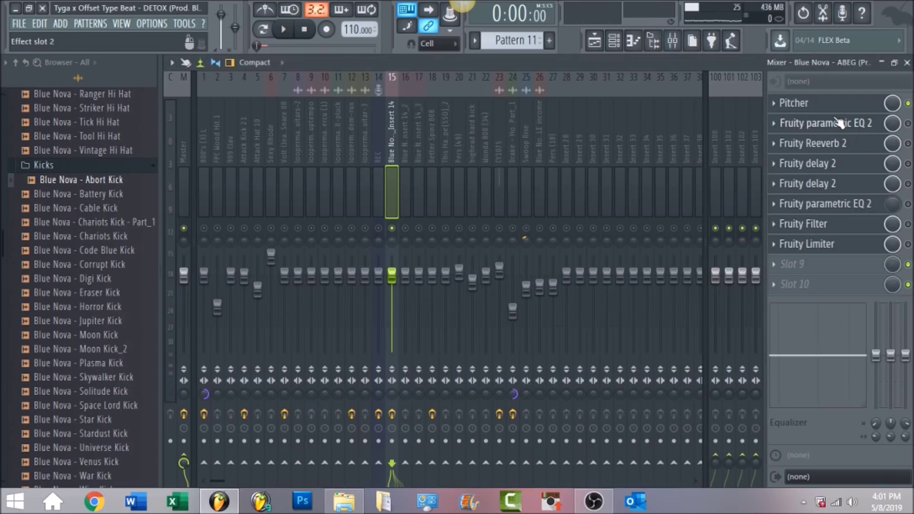
pyautogui.click(837, 107)
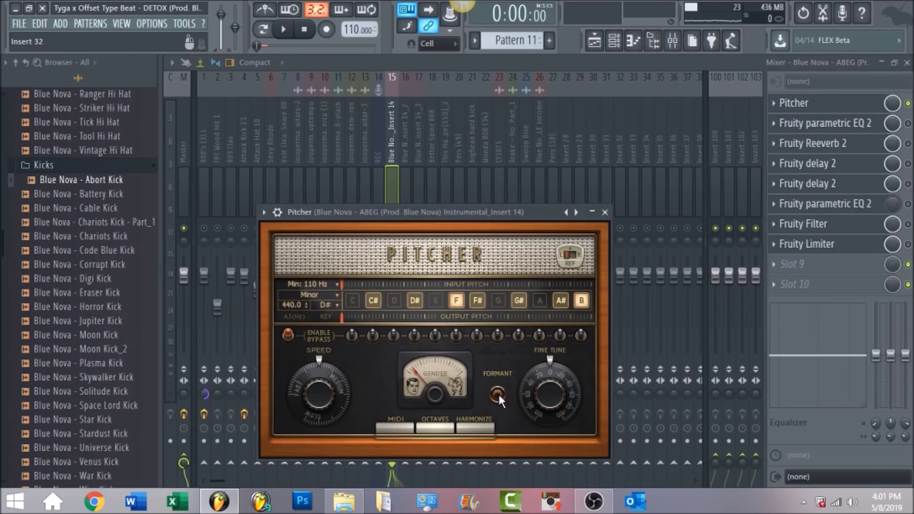
pyautogui.press('space')
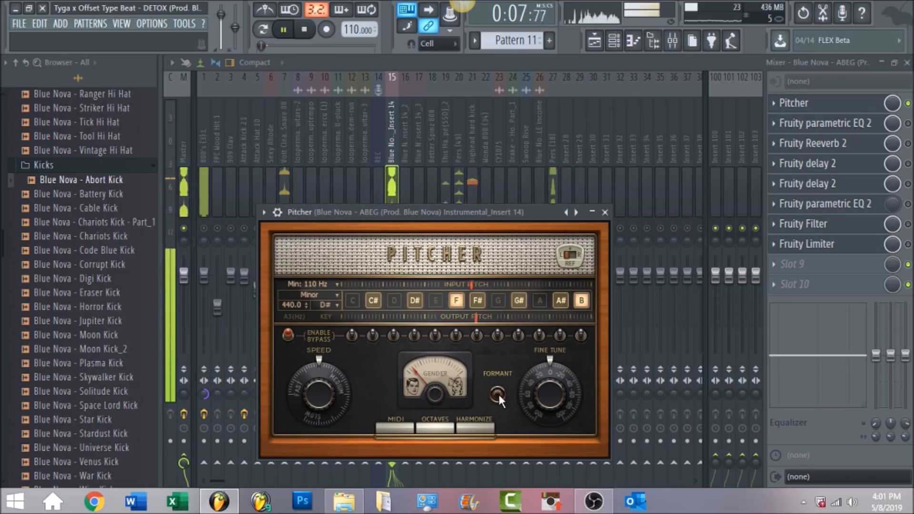
pyautogui.press('space')
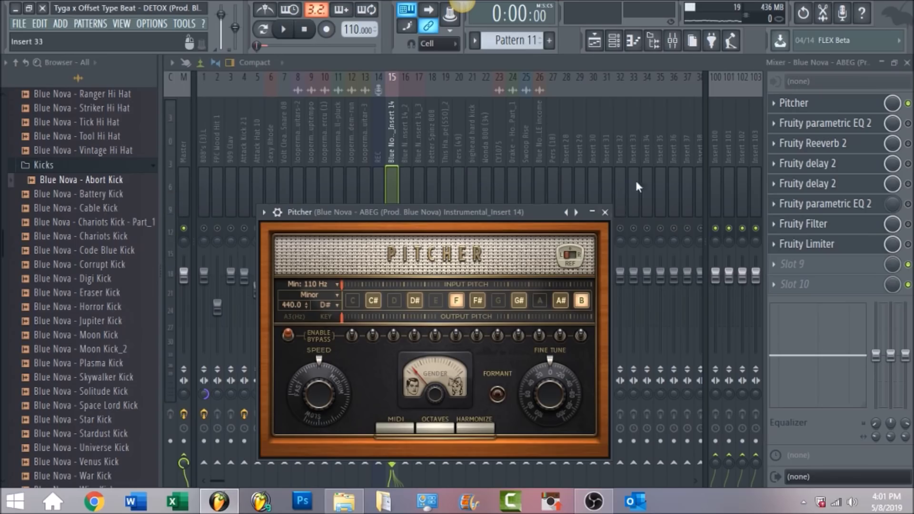
# Step: Raise the time-stretching pitch of the Insert 14_2 vocal clip on Track 8 and the Insert 14 clip on Track 9
pyautogui.click(595, 42)
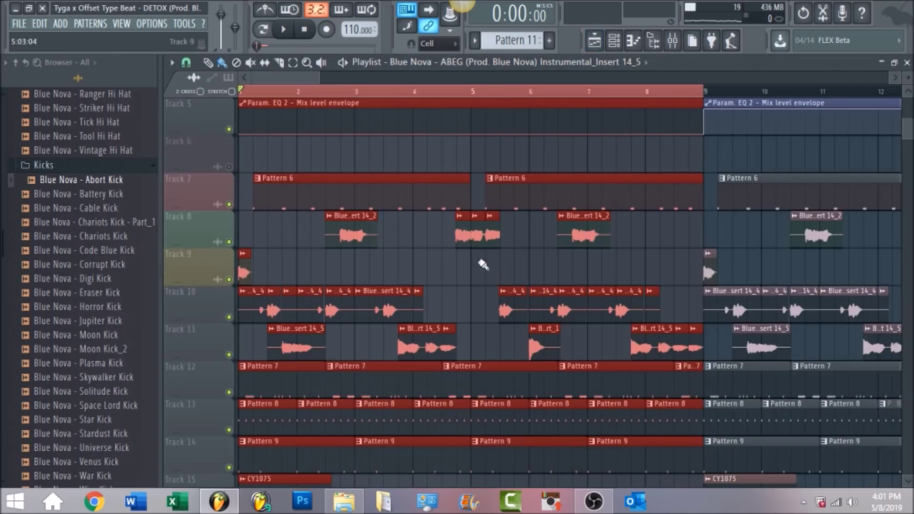
pyautogui.click(524, 275)
pyautogui.rightClick(557, 266)
pyautogui.click(359, 235)
pyautogui.doubleClick(358, 235)
pyautogui.click(498, 320)
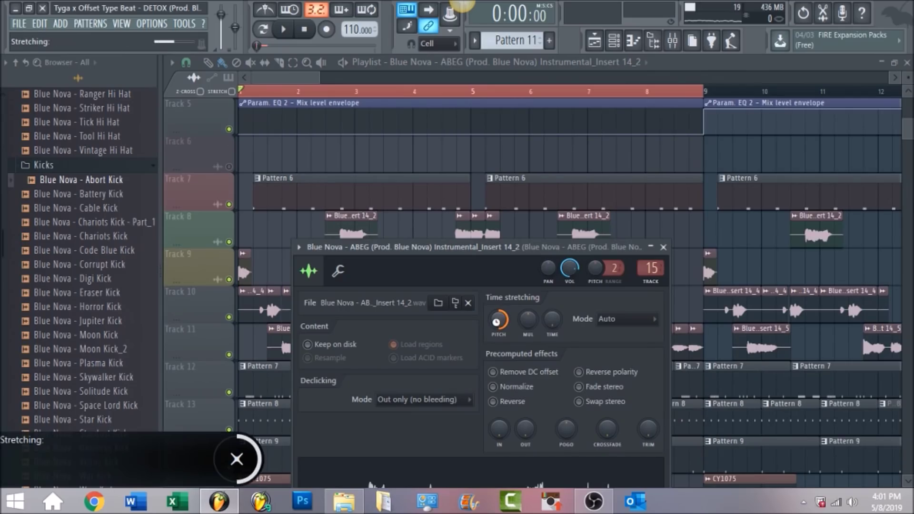
pyautogui.click(466, 302)
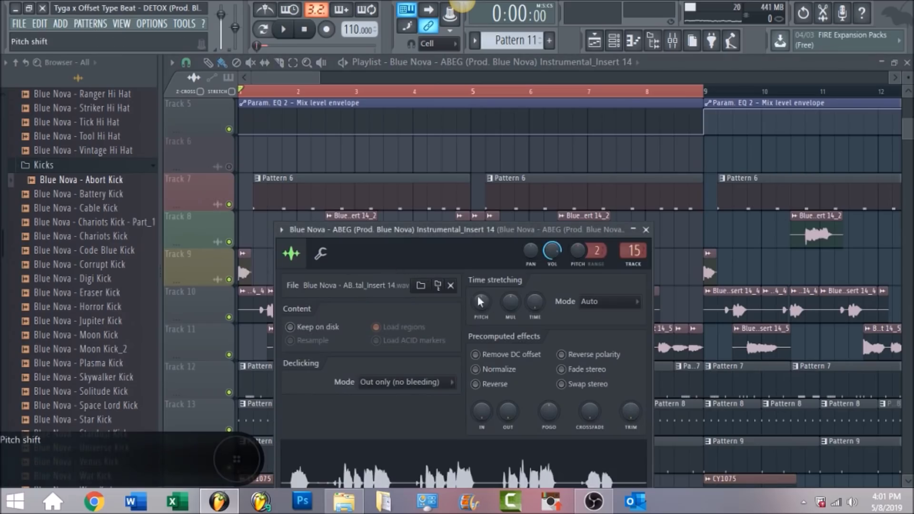
pyautogui.moveTo(481, 301); pyautogui.dragTo(447, 303)
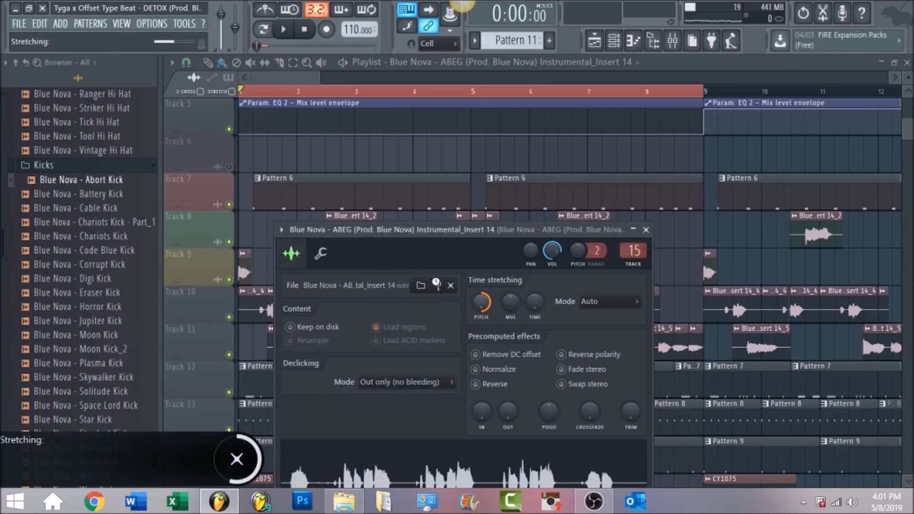
pyautogui.press('Escape')
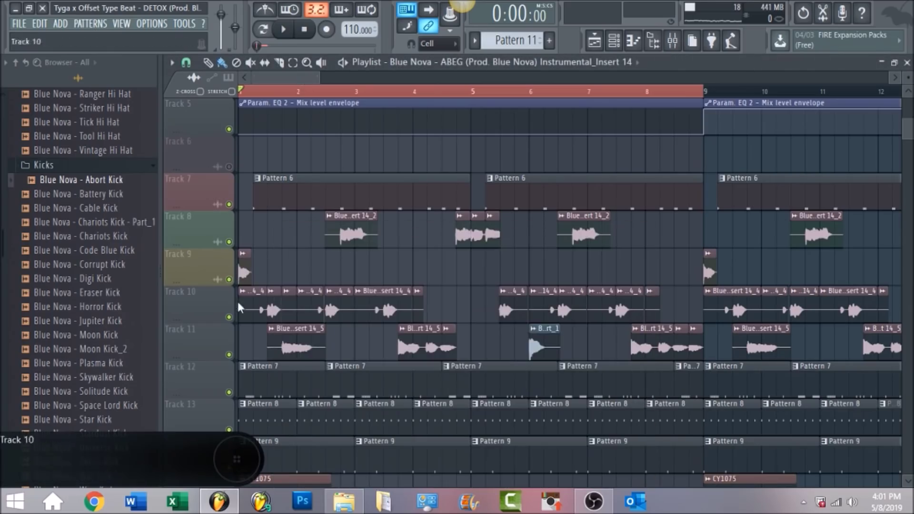
# Step: Raise the time-stretching pitch of the Insert 14_5 vocal clip on Track 11 and play the result
pyautogui.doubleClick(297, 337)
pyautogui.moveTo(407, 234); pyautogui.dragTo(408, 224)
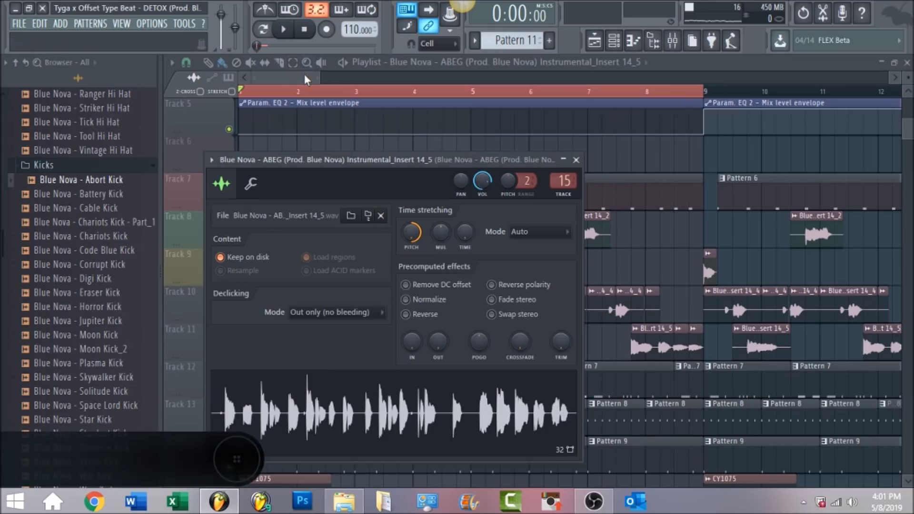
pyautogui.press('Escape')
pyautogui.press('space')
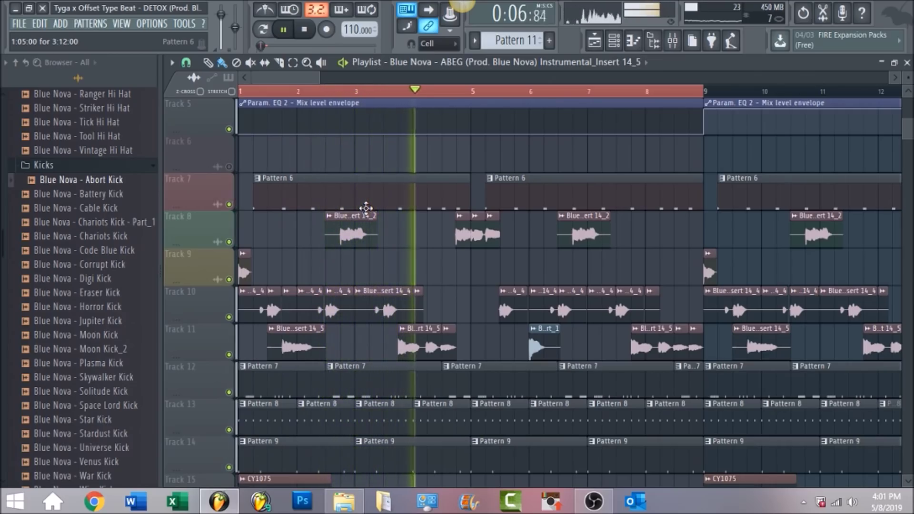
pyautogui.press('space')
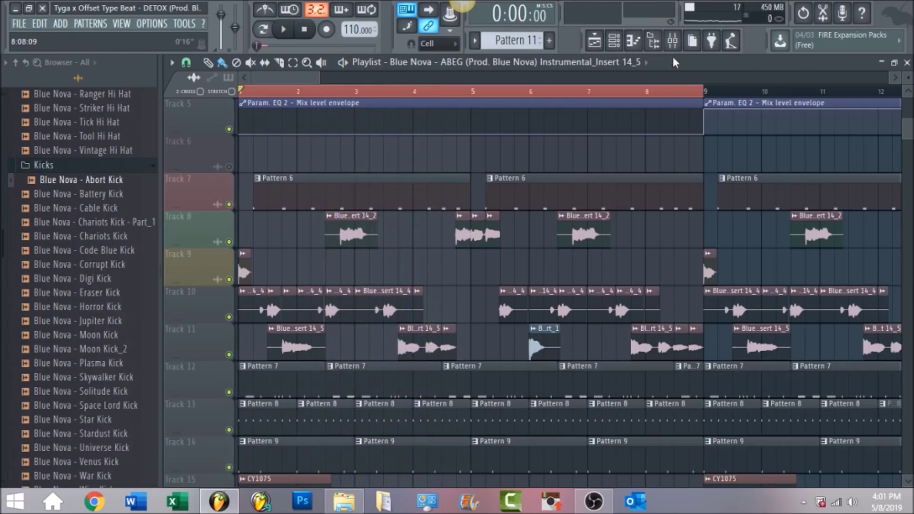
# Step: Turn on Formant in the vocal channel's Pitcher and set Gender to -82 while the song plays
pyautogui.click(673, 41)
pyautogui.click(835, 110)
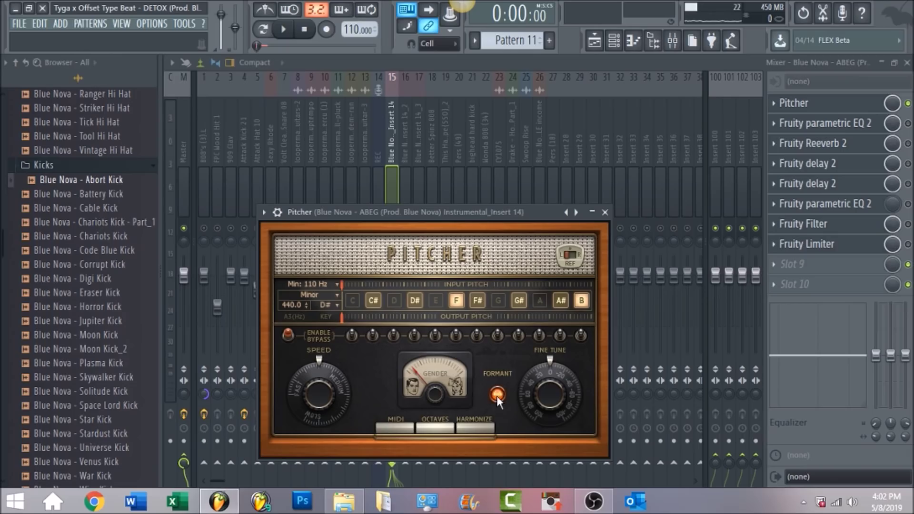
pyautogui.moveTo(435, 396); pyautogui.dragTo(436, 379)
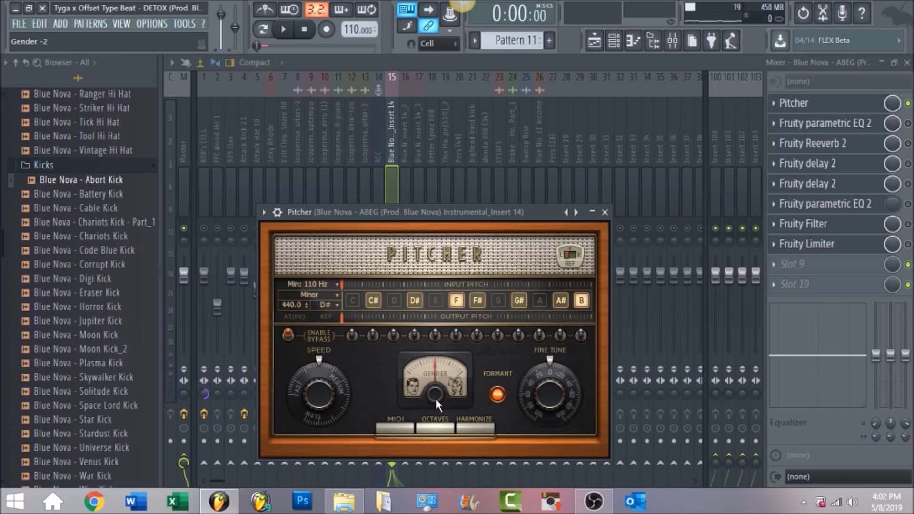
pyautogui.press('space')
pyautogui.moveTo(436, 396); pyautogui.dragTo(435, 440)
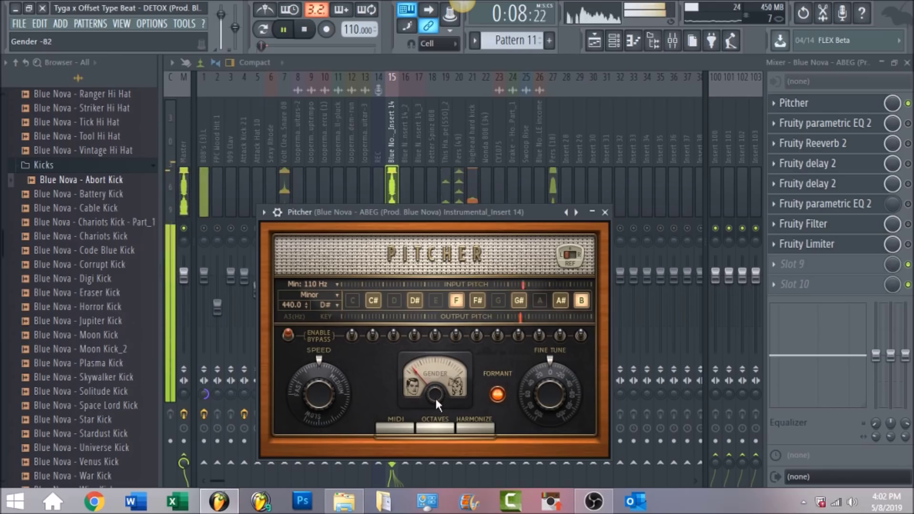
pyautogui.press('space')
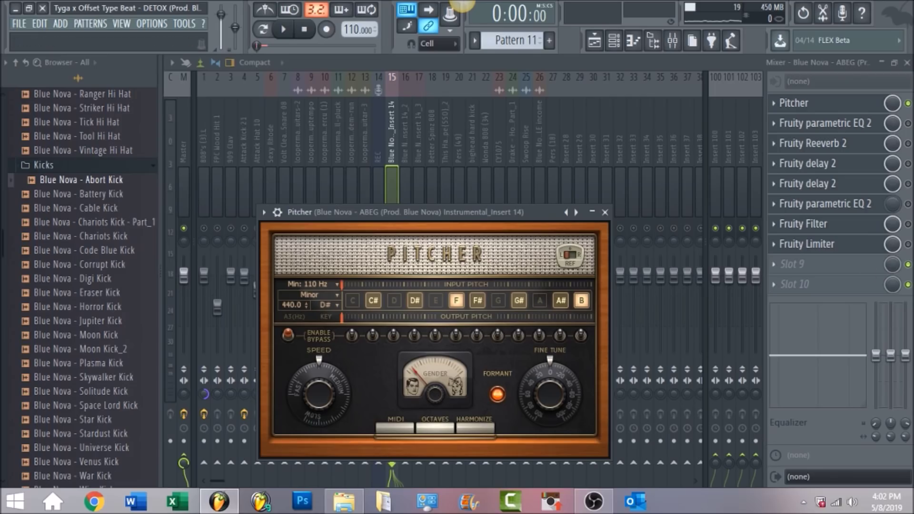
# Step: Enable the first Fruity parametric EQ 2 on the vocal channel and review its curve during playback
pyautogui.click(909, 124)
pyautogui.click(855, 129)
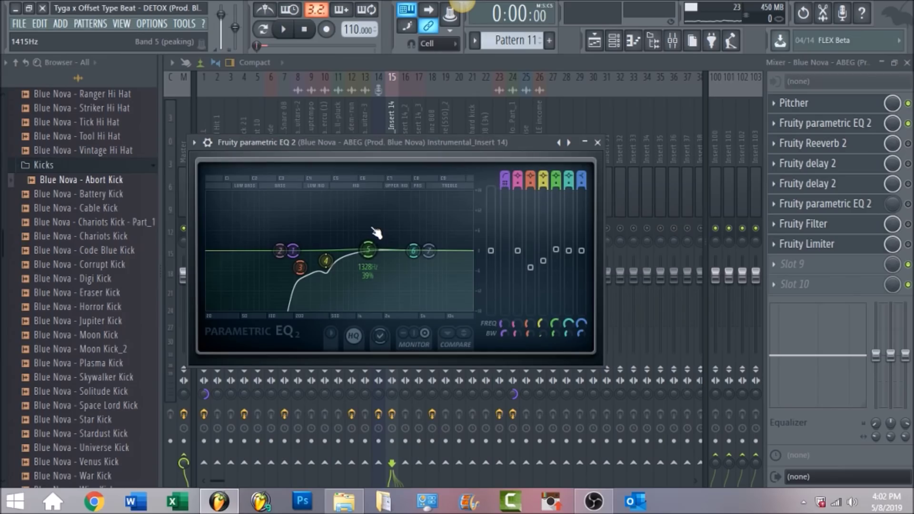
pyautogui.click(289, 31)
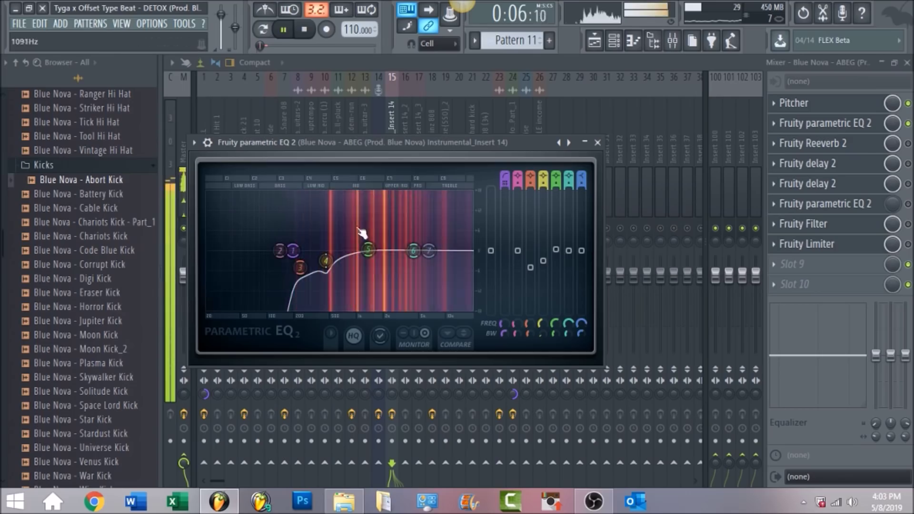
pyautogui.click(311, 33)
pyautogui.press('Escape')
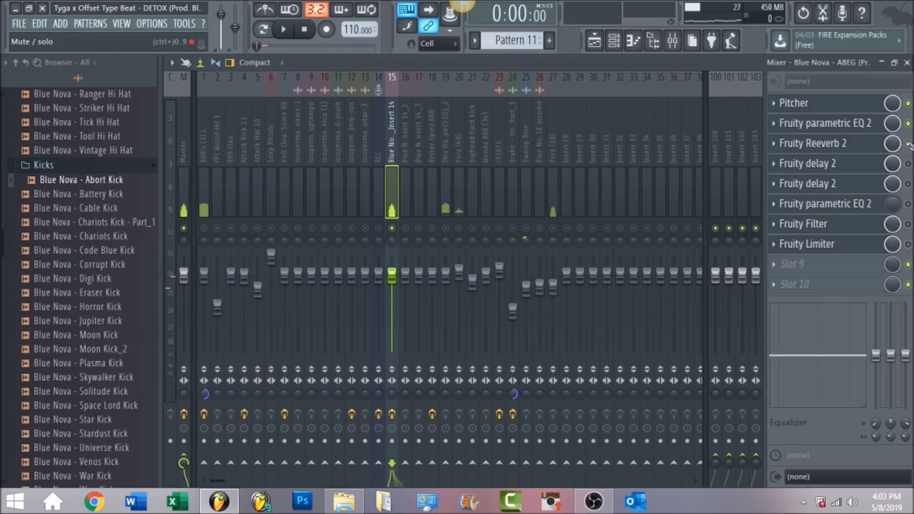
# Step: Enable Fruity Reeverb 2 on the vocal channel, open its settings and play the song with the reverb
pyautogui.click(861, 148)
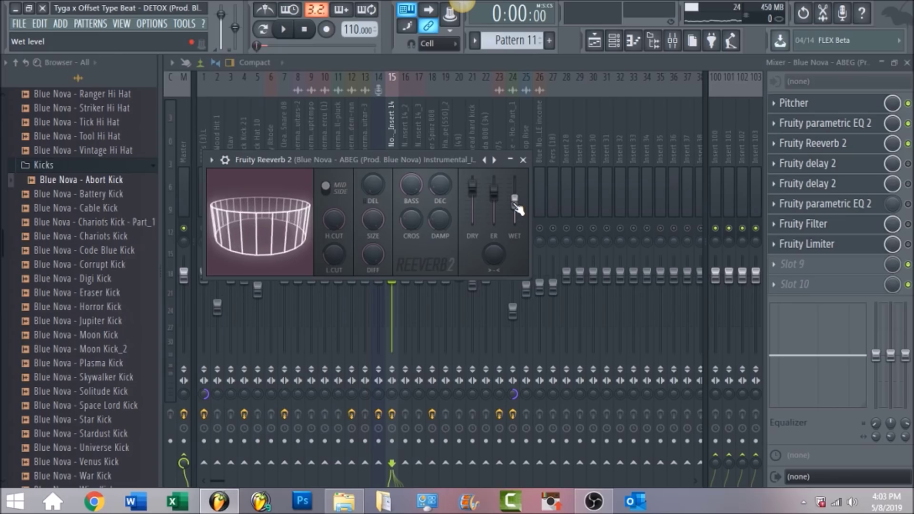
pyautogui.press('space')
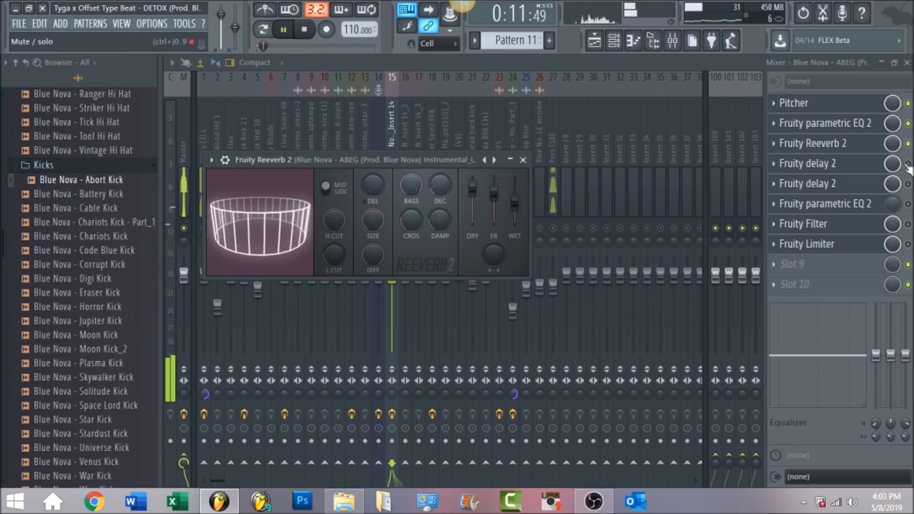
# Step: Enable both Fruity delay 2 effects on the vocal channel, review their settings and play the song with them
pyautogui.press('space')
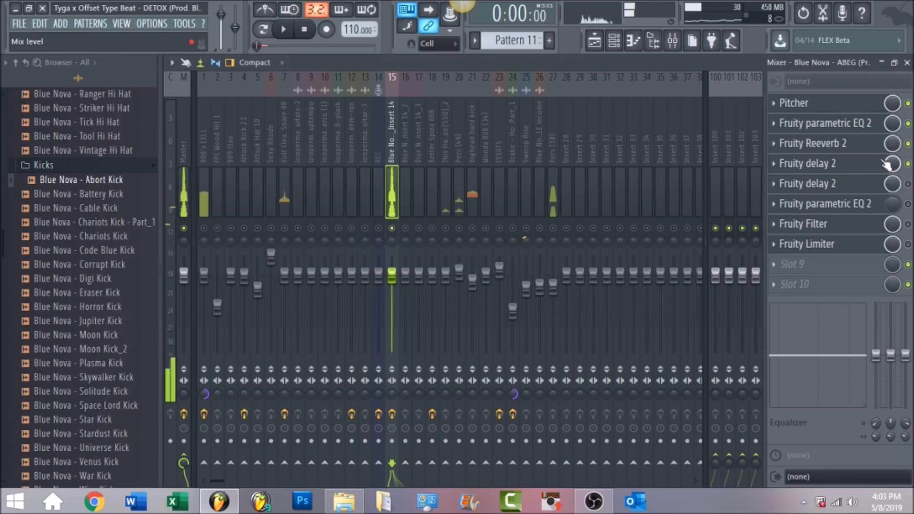
pyautogui.click(862, 167)
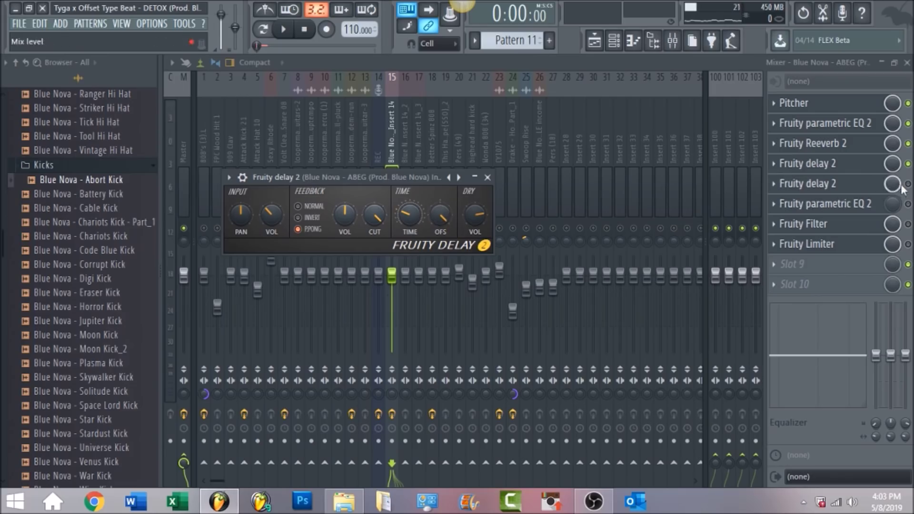
pyautogui.click(875, 188)
pyautogui.click(874, 188)
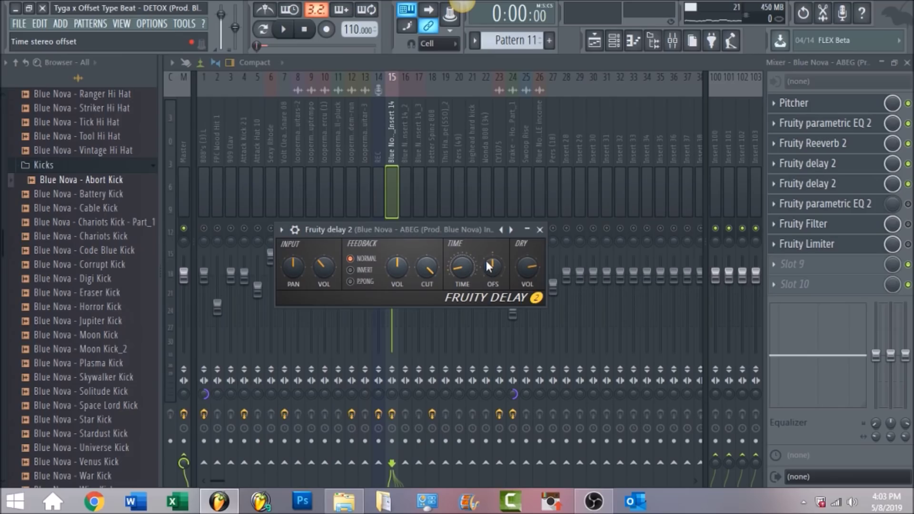
pyautogui.press('space')
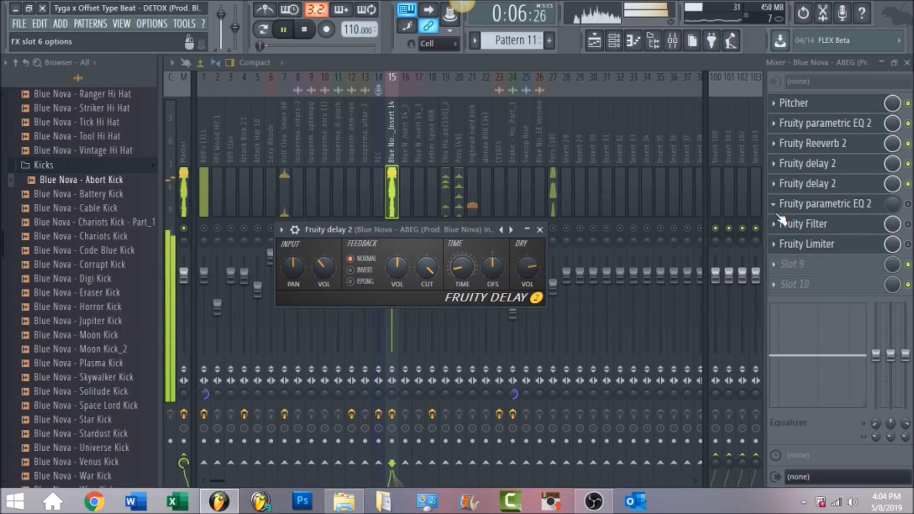
pyautogui.press('space')
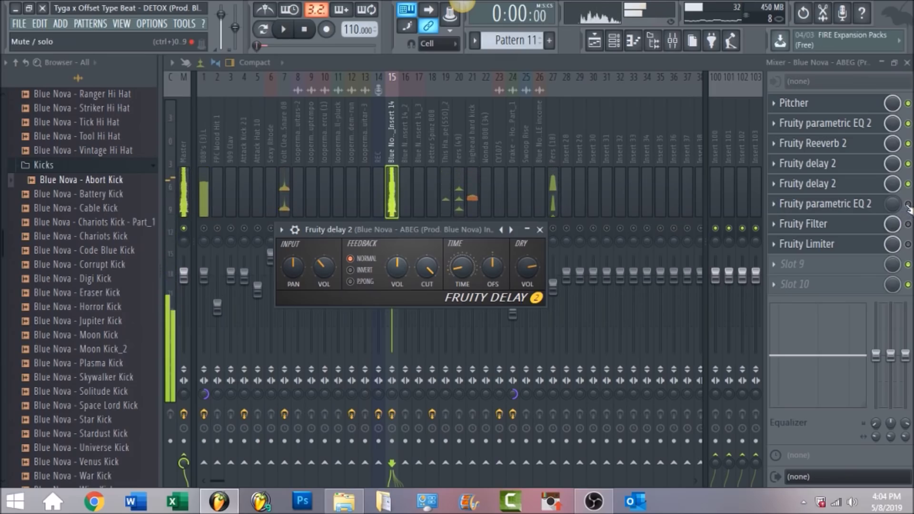
# Step: Enable the second Fruity parametric EQ 2 and Fruity Filter on the vocal channel, and bypass the filter during playback for comparison
pyautogui.click(862, 204)
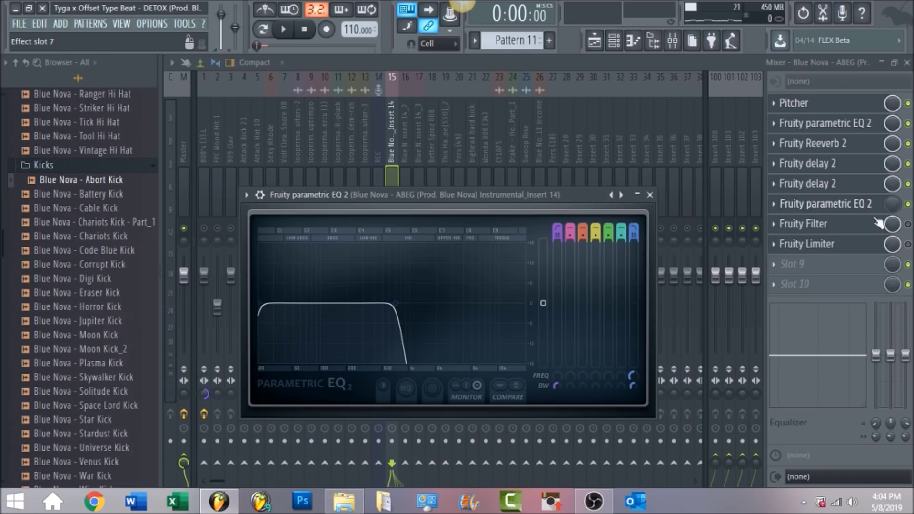
pyautogui.click(873, 215)
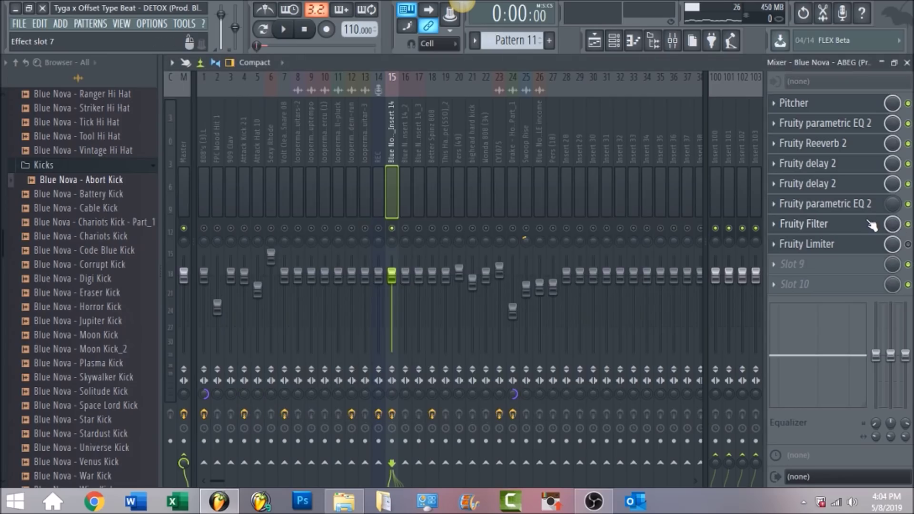
pyautogui.click(818, 224)
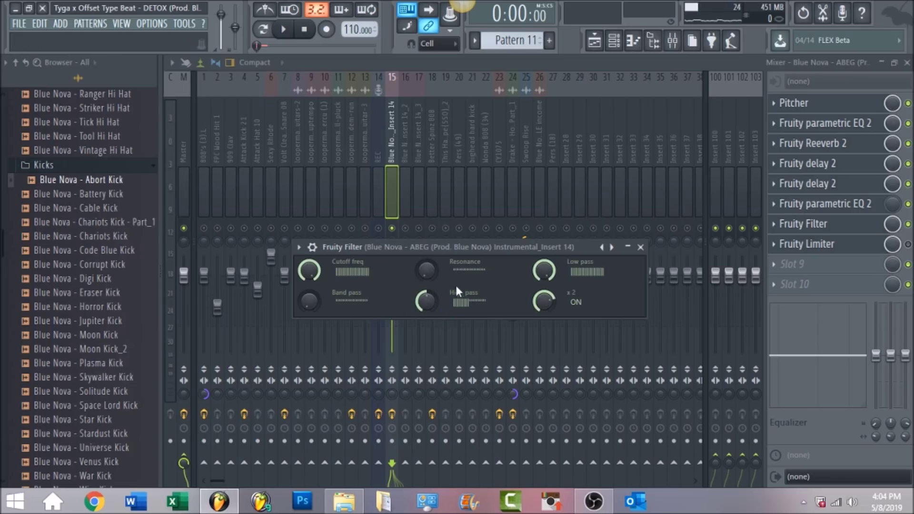
pyautogui.click(284, 32)
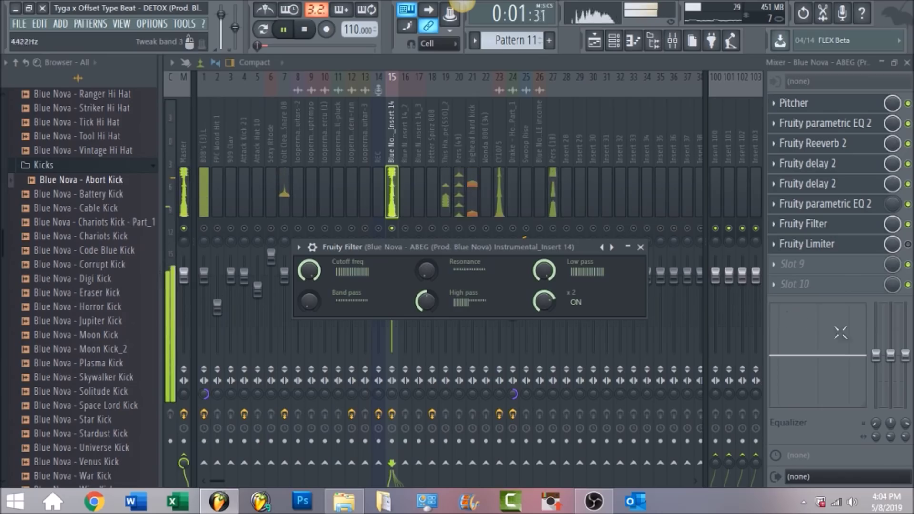
pyautogui.click(908, 225)
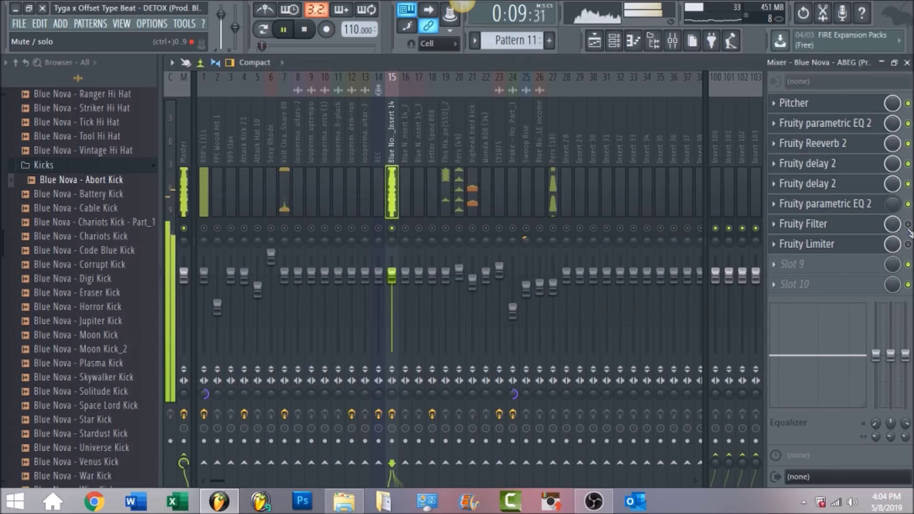
pyautogui.press('space')
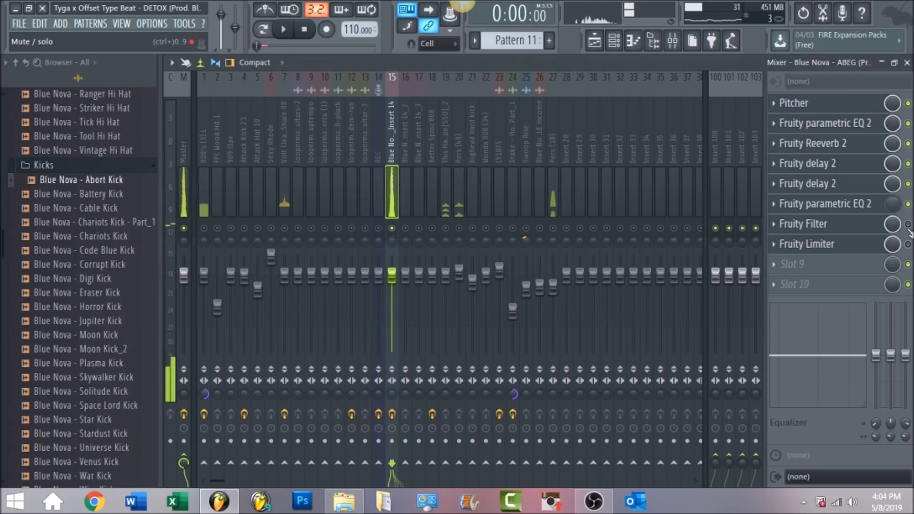
# Step: Turn Fruity Filter back on, enable Fruity Limiter on the vocal channel and review the limiter while the song plays
pyautogui.click(909, 245)
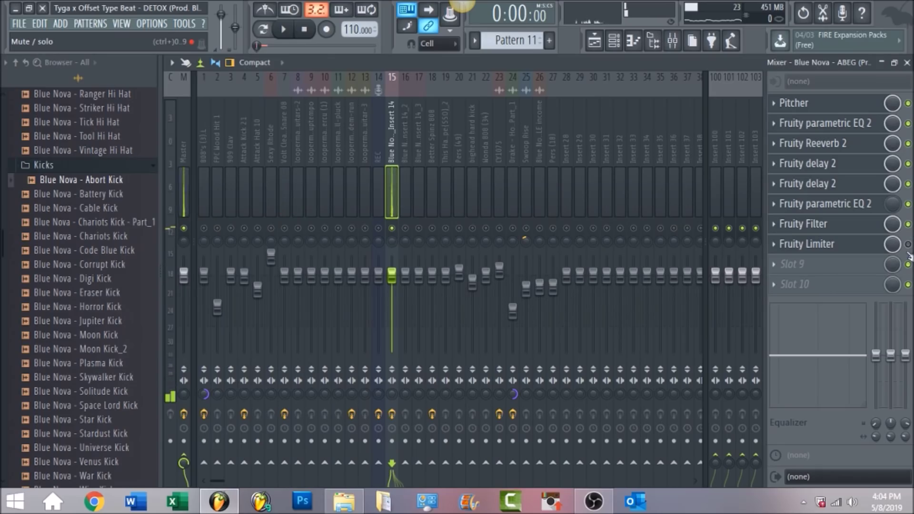
pyautogui.click(848, 246)
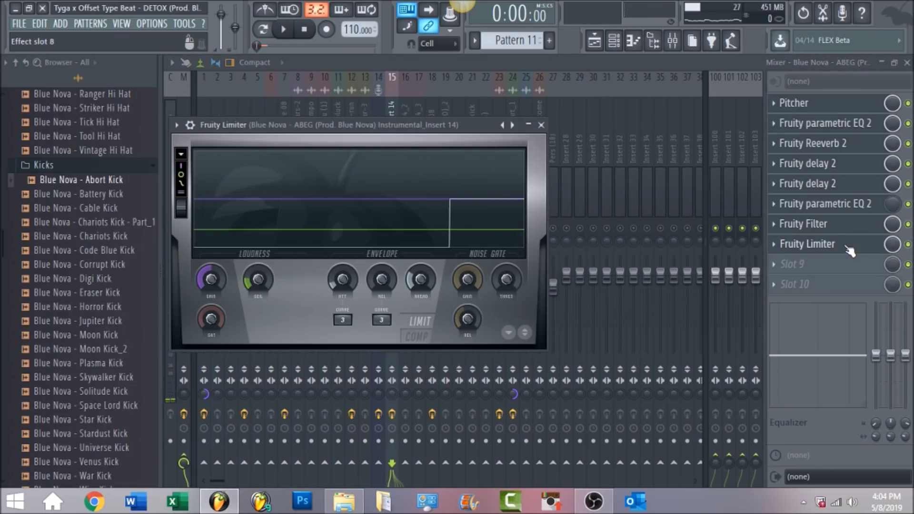
pyautogui.moveTo(382, 279); pyautogui.dragTo(381, 319)
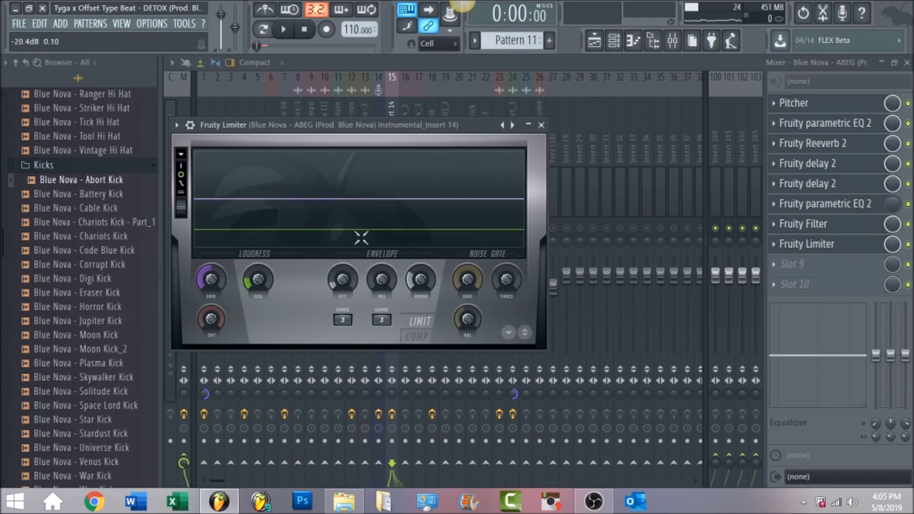
pyautogui.press('space')
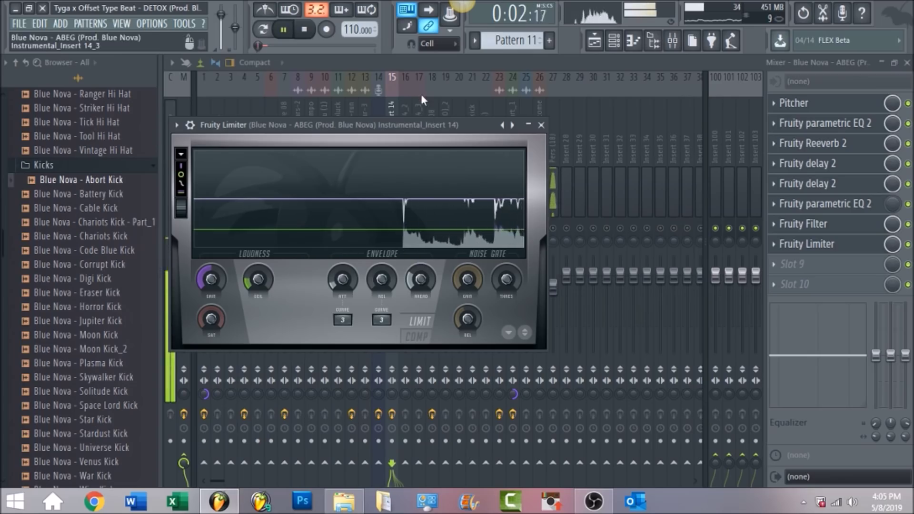
pyautogui.moveTo(411, 124); pyautogui.dragTo(515, 130)
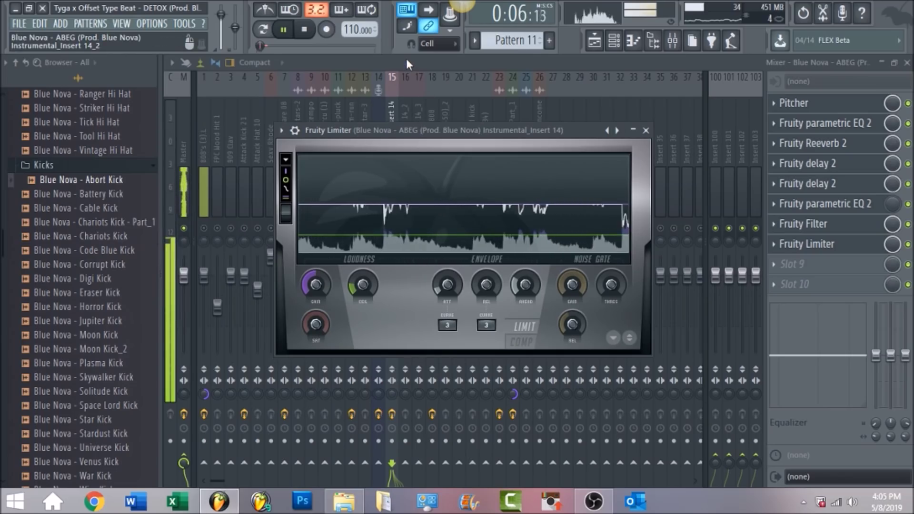
pyautogui.press('space')
pyautogui.press('Escape')
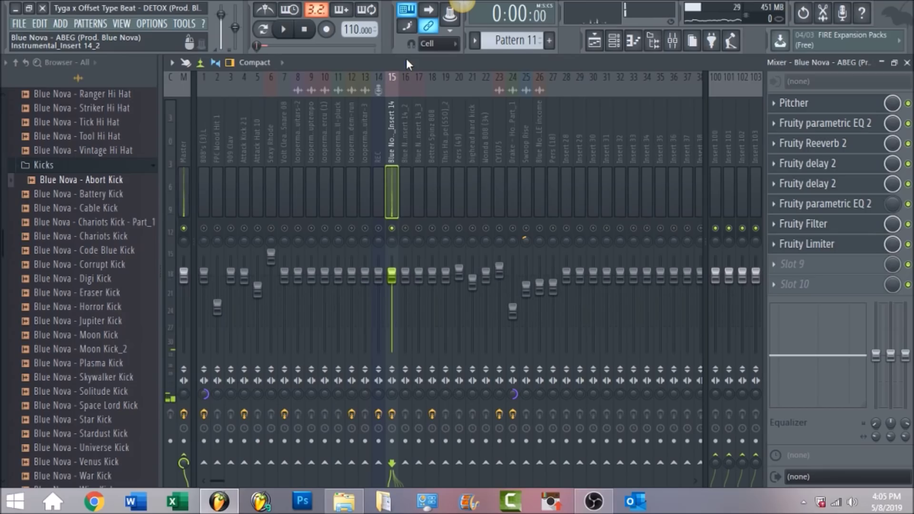
# Step: Unmute the 808's (3).L mixer track, review its EQ, Blood Overdrive and Limiter settings, and play it with the vocal sample
pyautogui.click(206, 230)
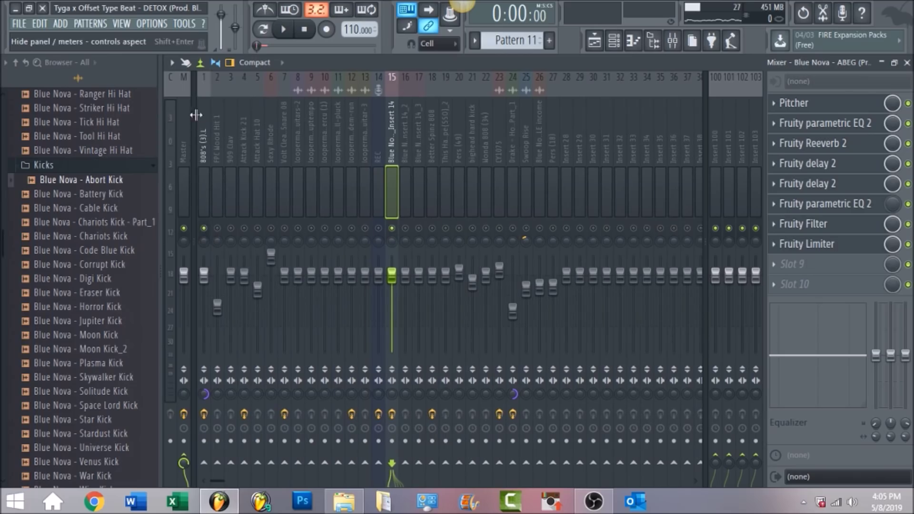
pyautogui.click(207, 141)
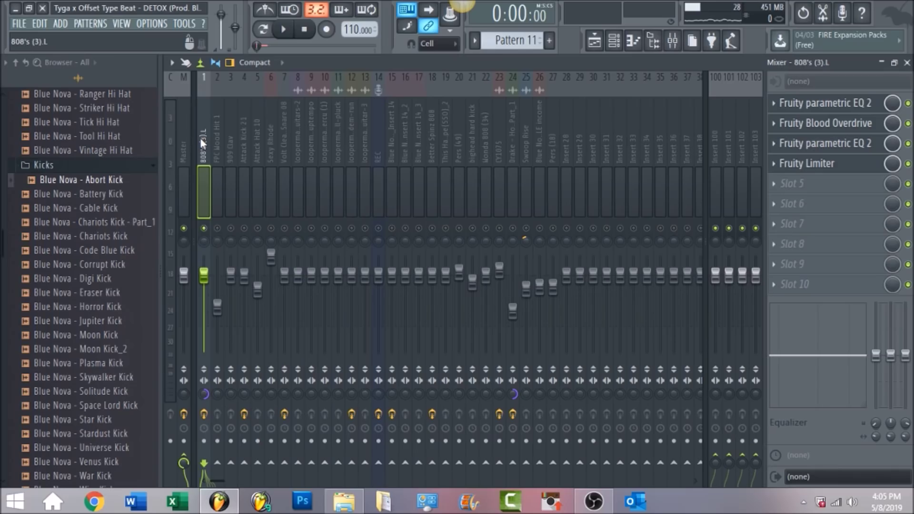
pyautogui.click(825, 107)
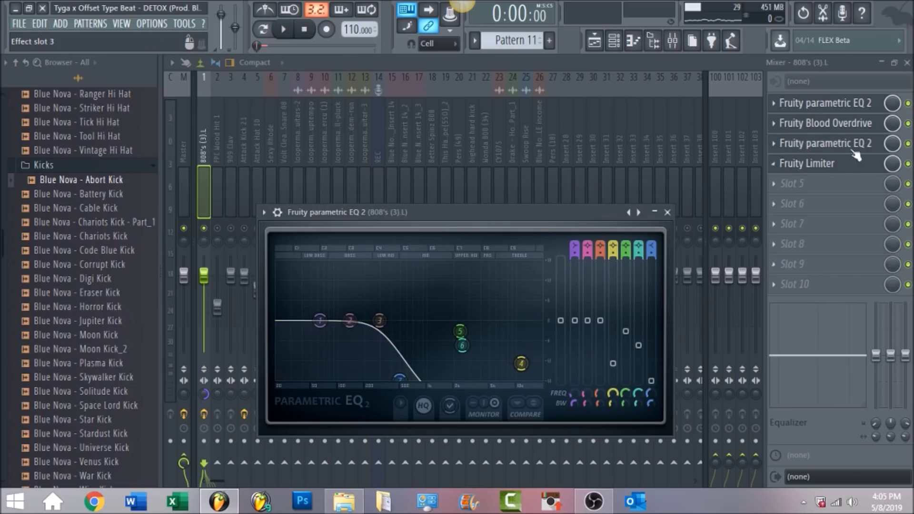
pyautogui.click(852, 127)
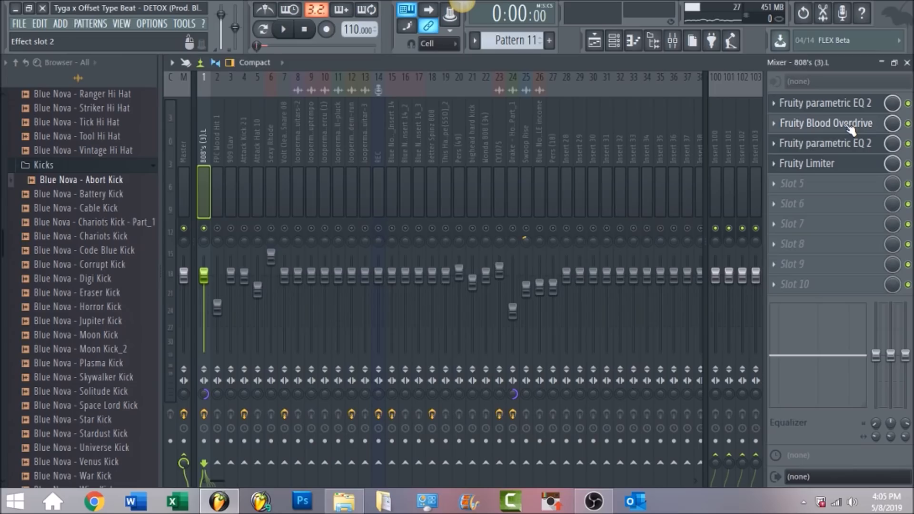
pyautogui.click(852, 128)
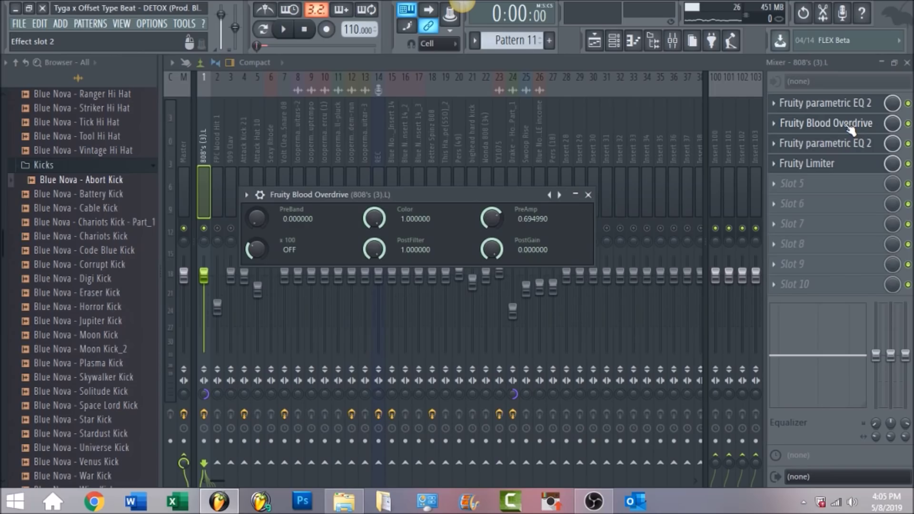
pyautogui.click(849, 145)
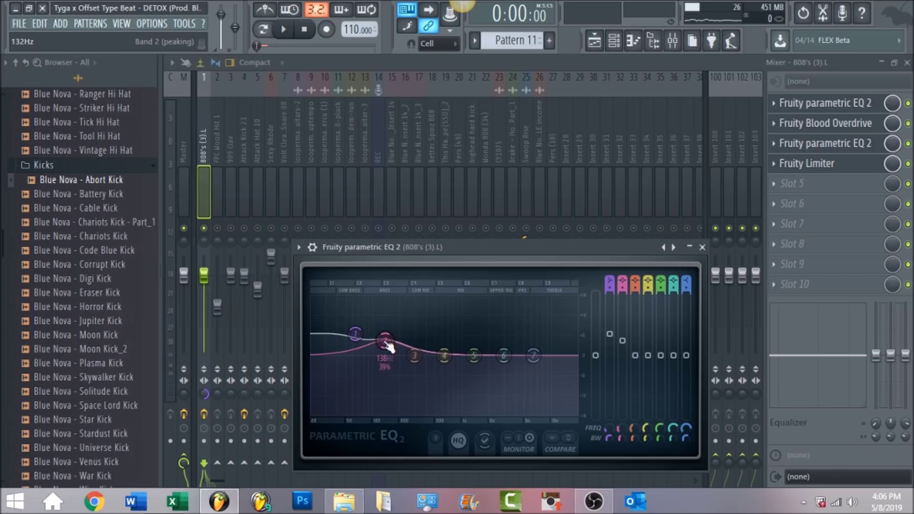
pyautogui.click(828, 173)
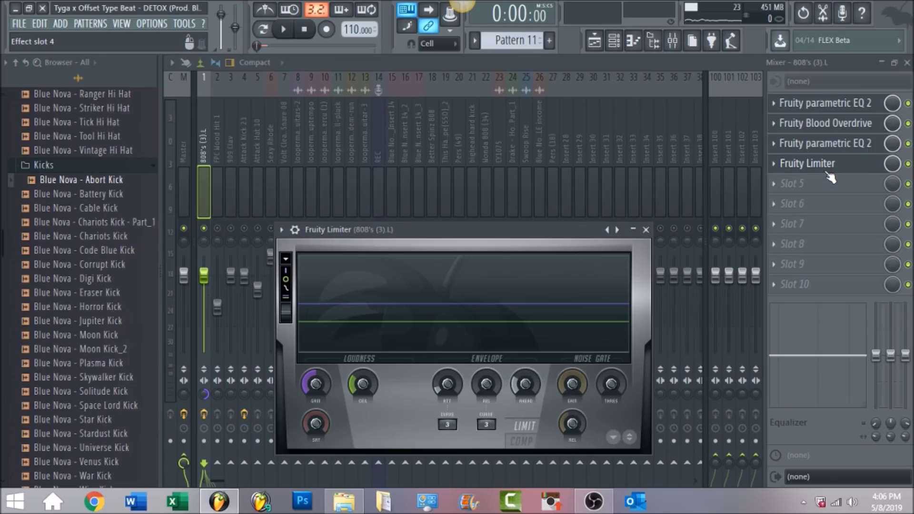
pyautogui.press('space')
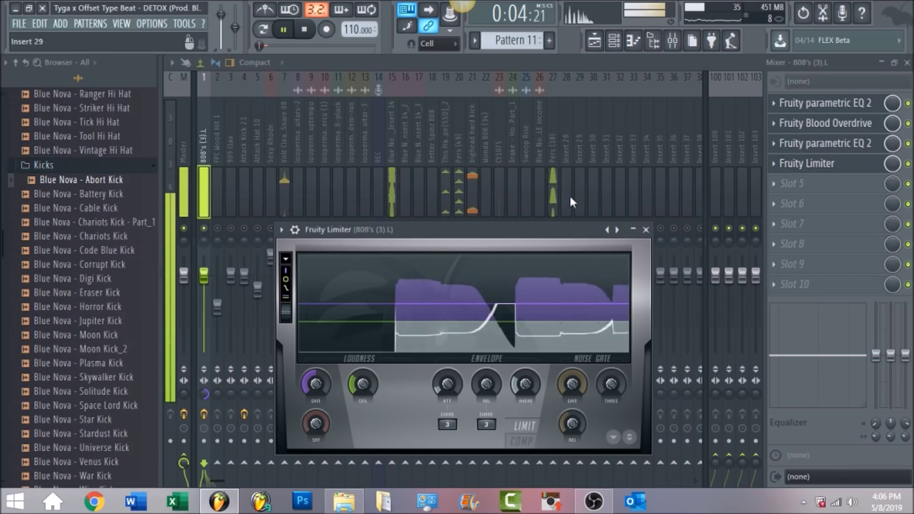
# Step: Bring in the kick, Pers (49), hat, clap snare, Pers (18) and CY1075 mixer tracks one by one during playback
pyautogui.click(475, 141)
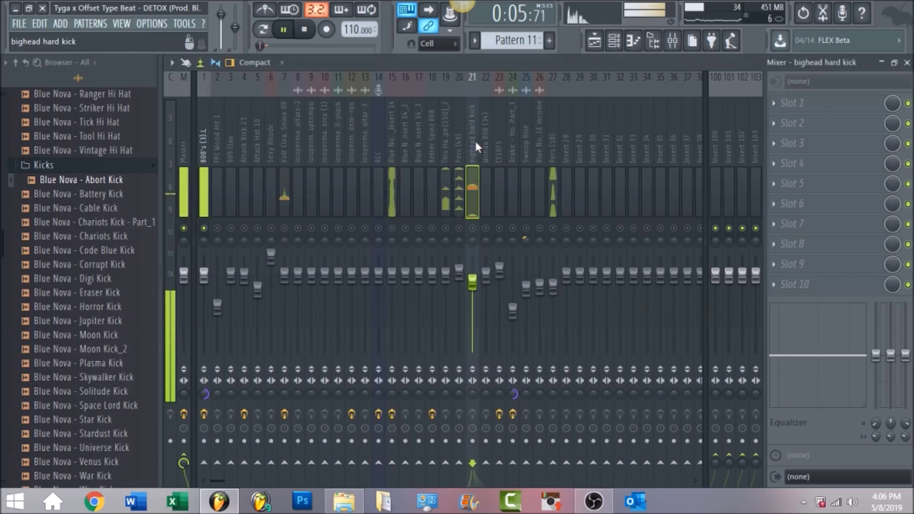
pyautogui.click(473, 228)
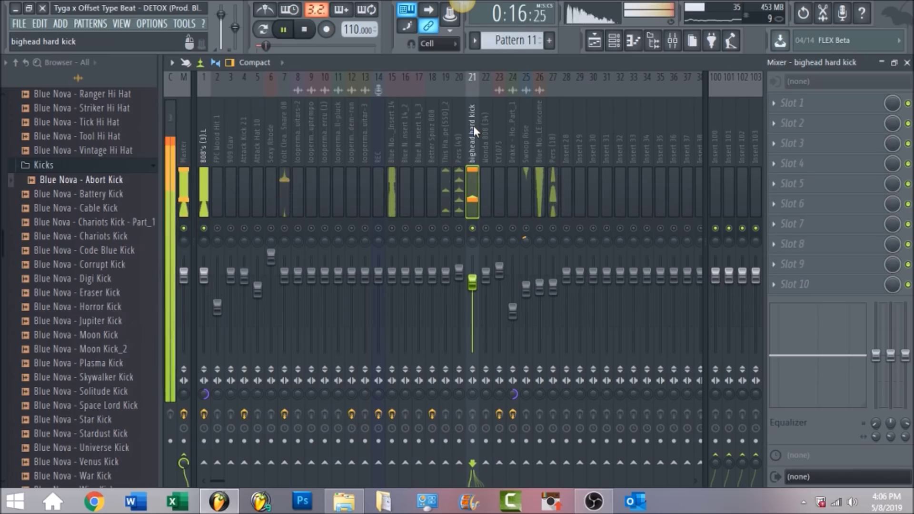
pyautogui.click(462, 145)
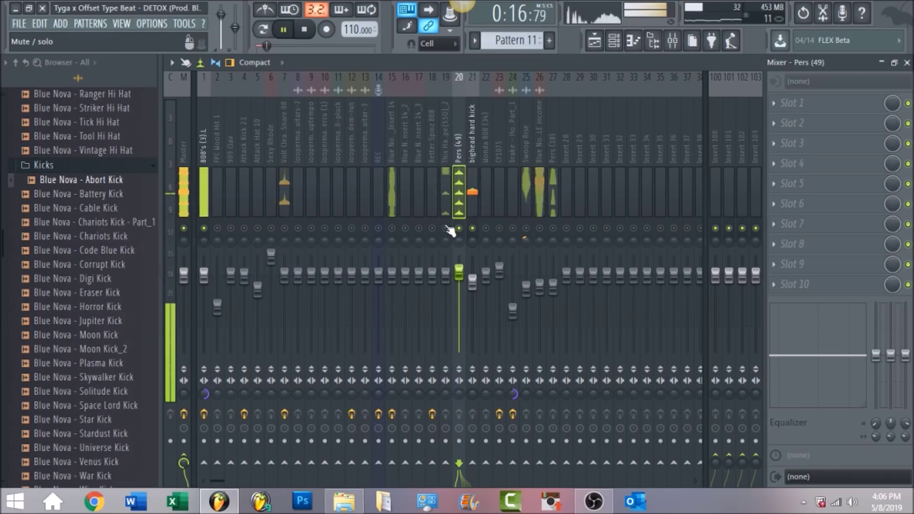
pyautogui.click(447, 137)
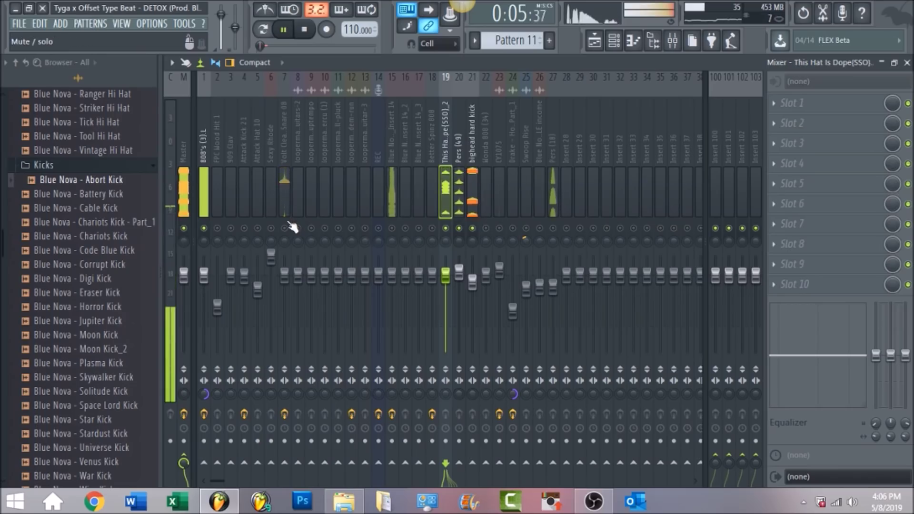
pyautogui.click(284, 139)
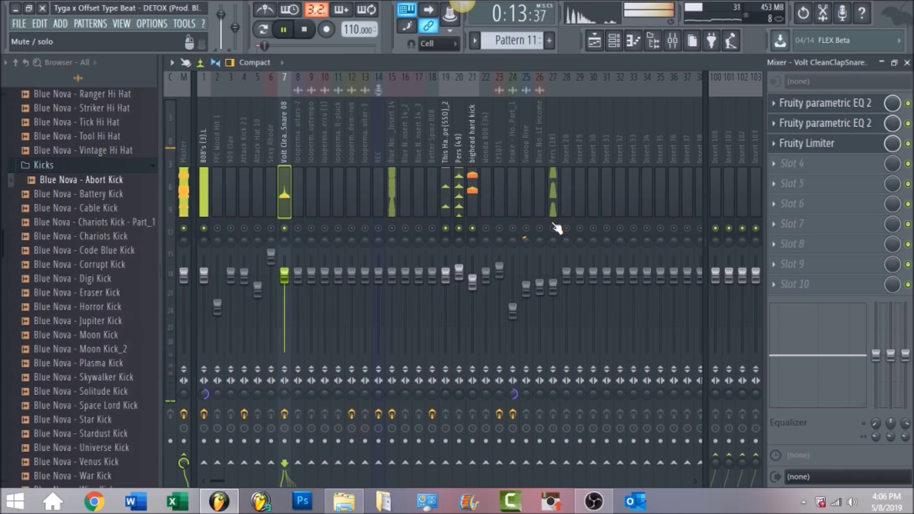
pyautogui.click(547, 139)
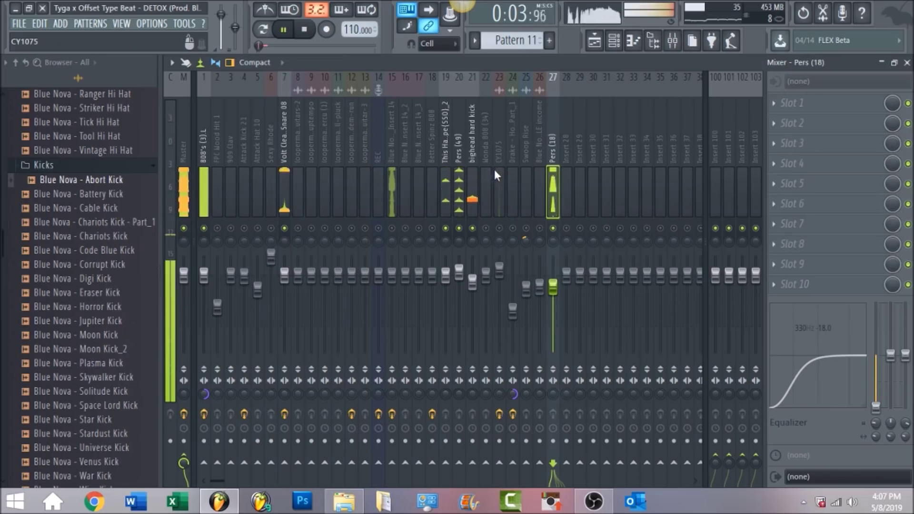
pyautogui.click(495, 148)
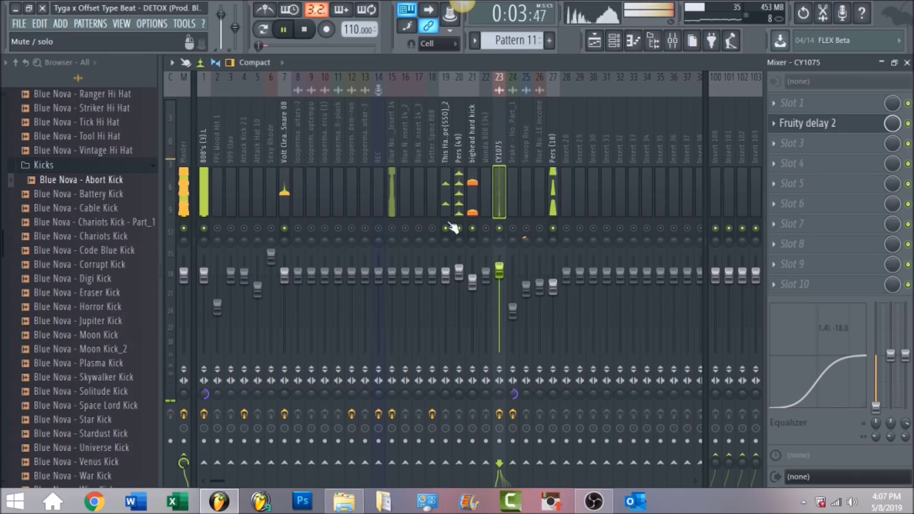
# Step: Unmute all mixer tracks and show a wider span of the arrangement in the playlist while the song plays
pyautogui.rightClick(553, 229)
pyautogui.rightClick(553, 229)
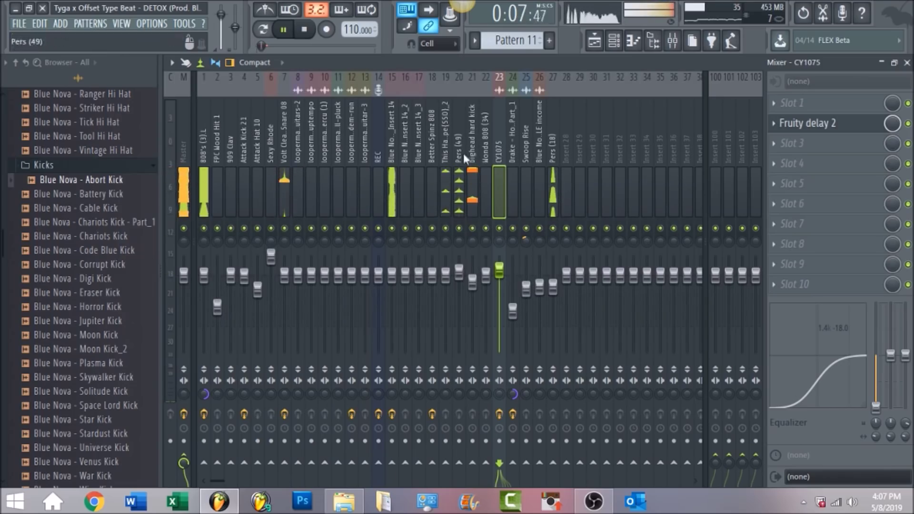
pyautogui.click(594, 40)
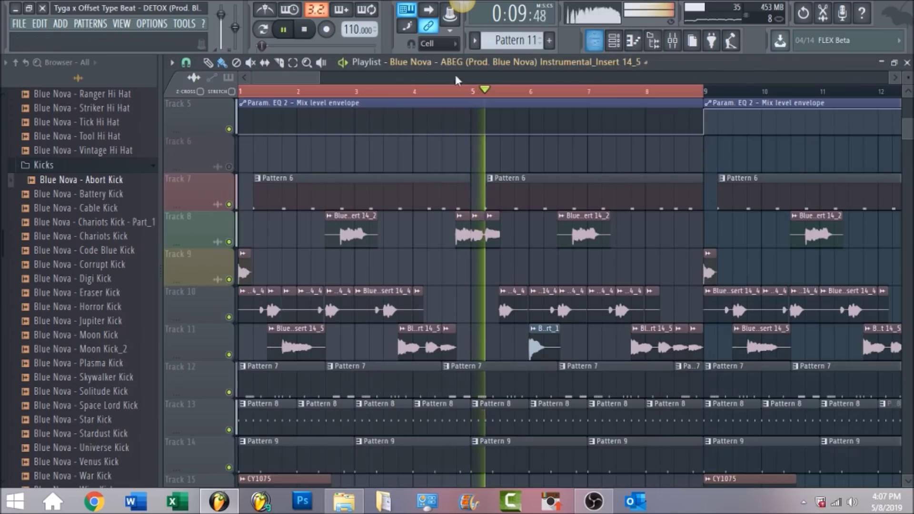
pyautogui.moveTo(319, 76); pyautogui.dragTo(408, 77)
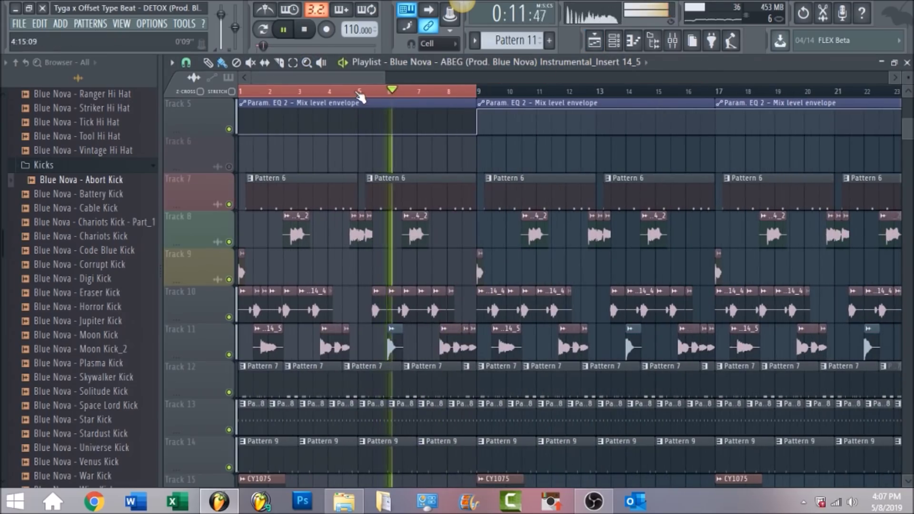
# Step: Select bars 9 to 17 of the arrangement in the playlist and play that section
pyautogui.press('space')
pyautogui.hscroll(3, 371, 95)
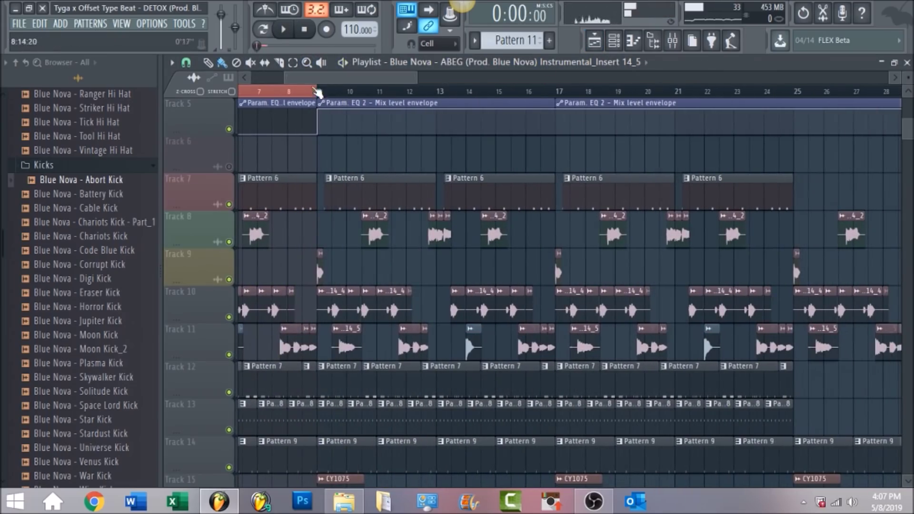
pyautogui.click(293, 62)
pyautogui.moveTo(315, 92); pyautogui.dragTo(551, 137)
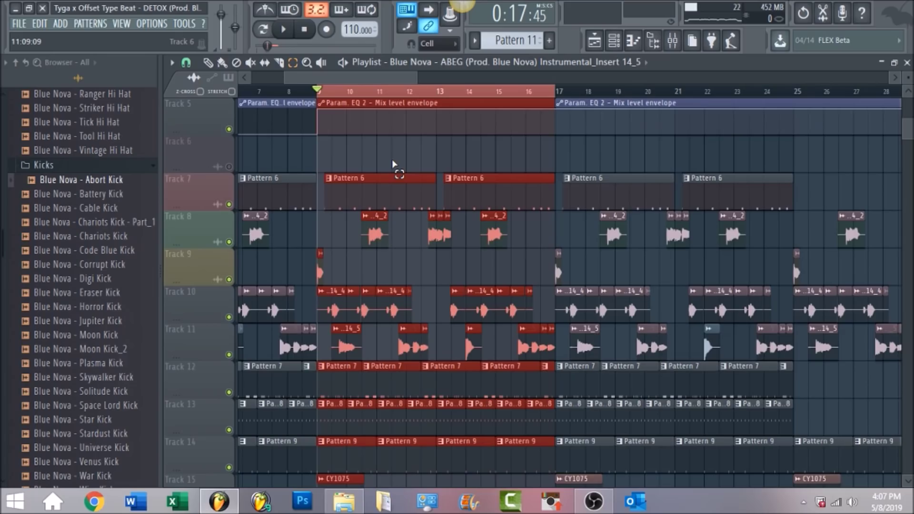
pyautogui.press('space')
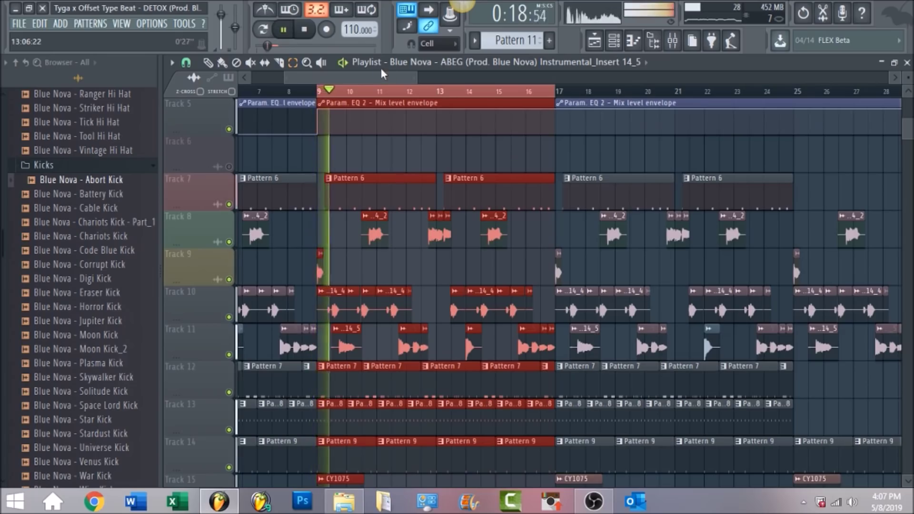
# Step: Move the playback selection to bars 17 to 25, where the Drake sample on Track 16 comes in
pyautogui.moveTo(391, 79); pyautogui.dragTo(420, 80)
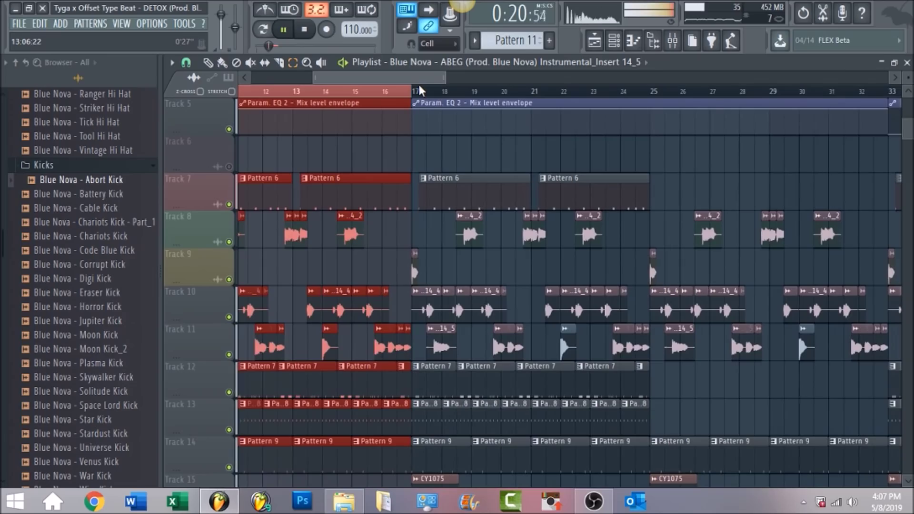
pyautogui.scroll(-3, 406, 112)
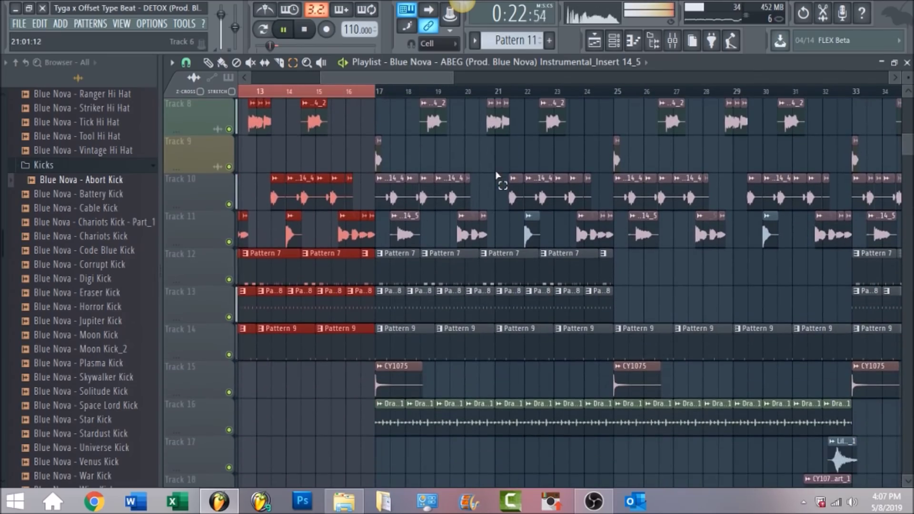
pyautogui.moveTo(376, 90); pyautogui.dragTo(614, 90)
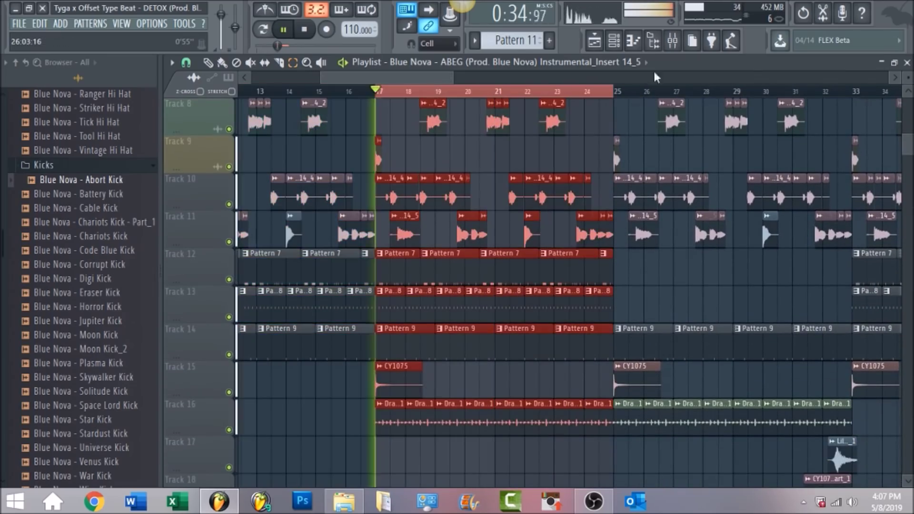
# Step: Listen to the FPC Wood Hit 1, Attack Hat 10 and Drake - Hotline Bling mixer tracks added one by one, then unmute all tracks
pyautogui.click(673, 42)
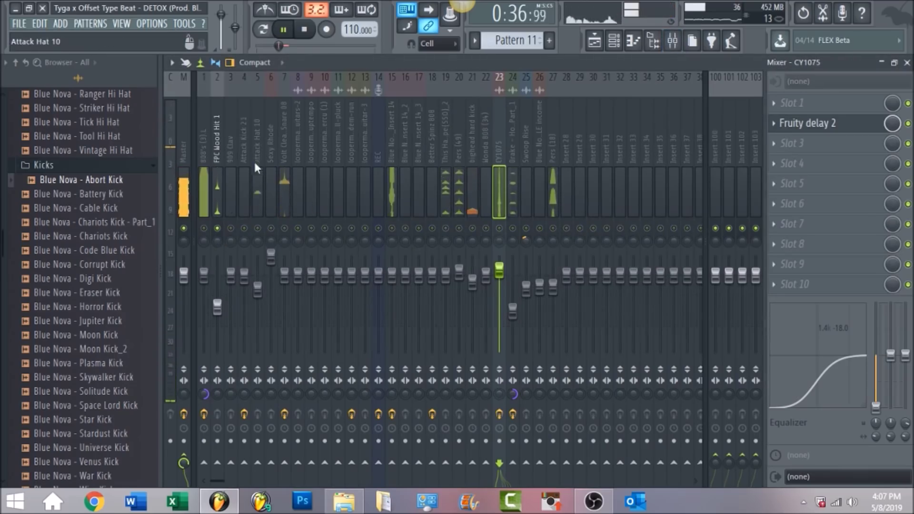
pyautogui.click(217, 136)
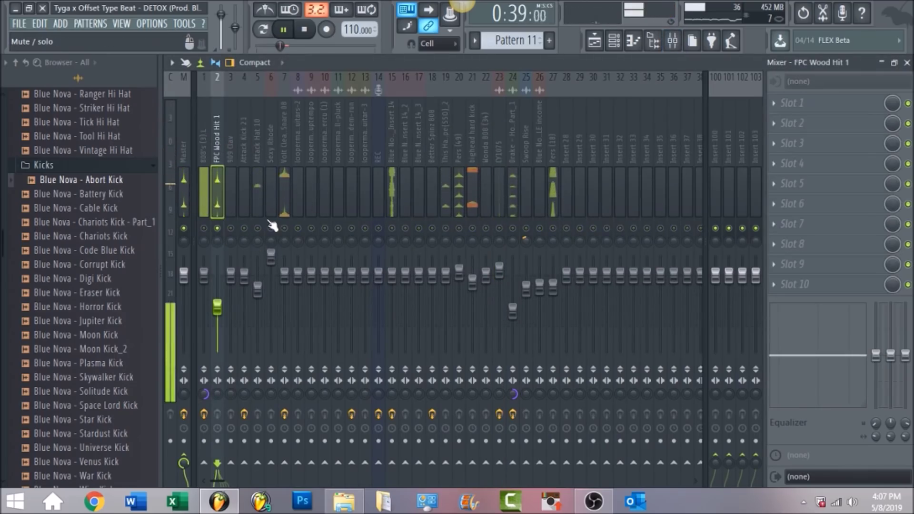
pyautogui.click(259, 136)
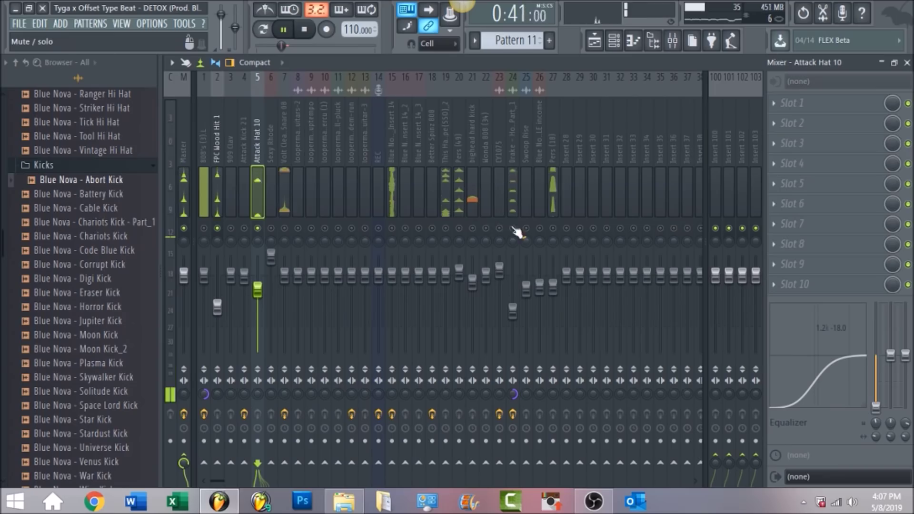
pyautogui.click(513, 138)
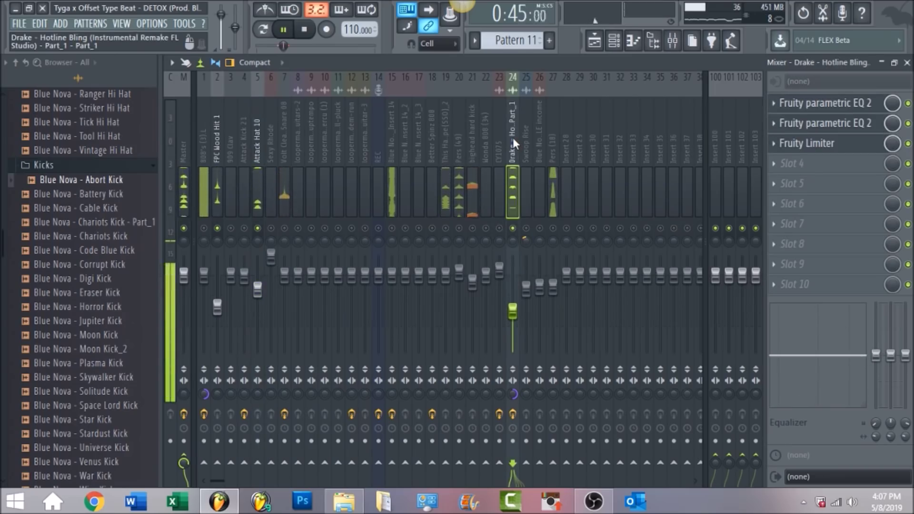
pyautogui.rightClick(513, 229)
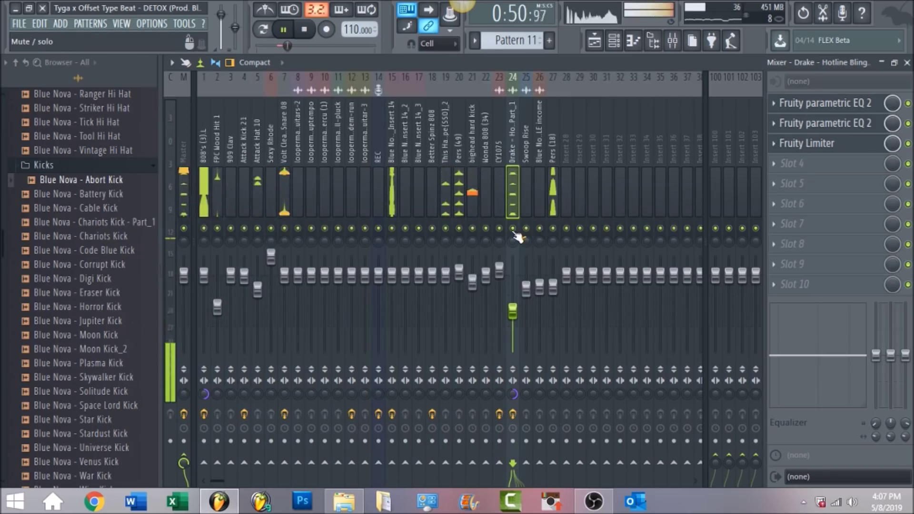
# Step: Play bars 41 to 49 of the arrangement, return to the mixer and stop playback
pyautogui.click(594, 41)
pyautogui.moveTo(265, 92); pyautogui.dragTo(777, 114)
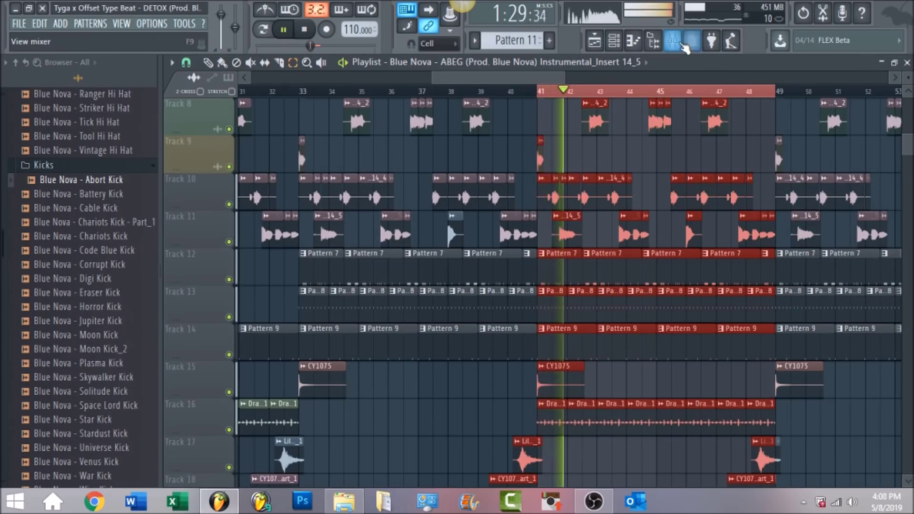
pyautogui.click(684, 45)
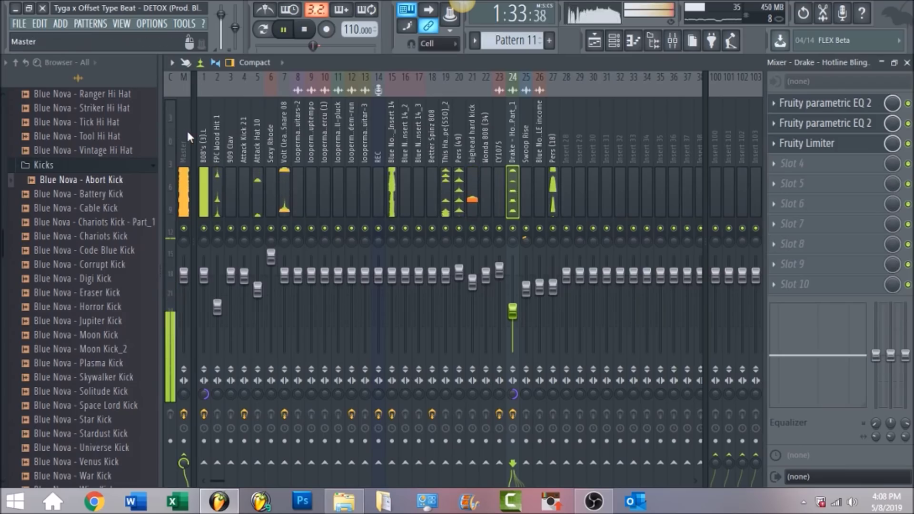
pyautogui.press('space')
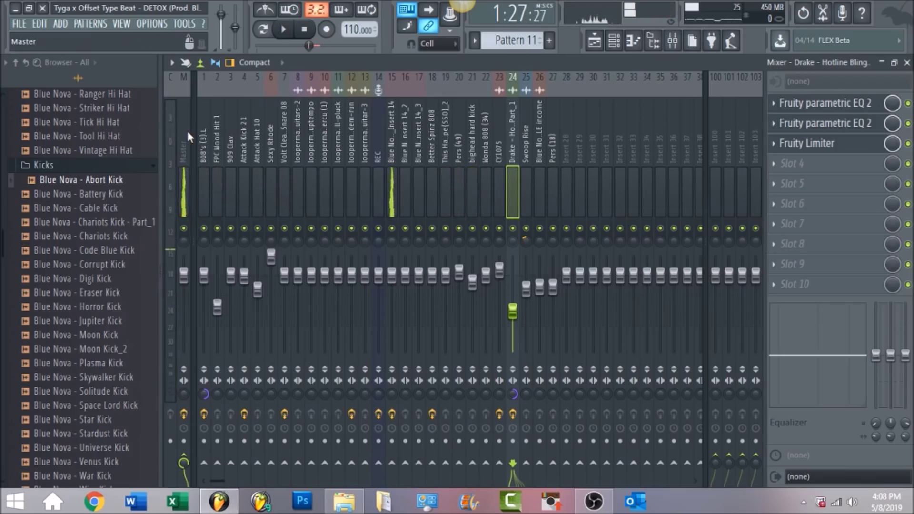